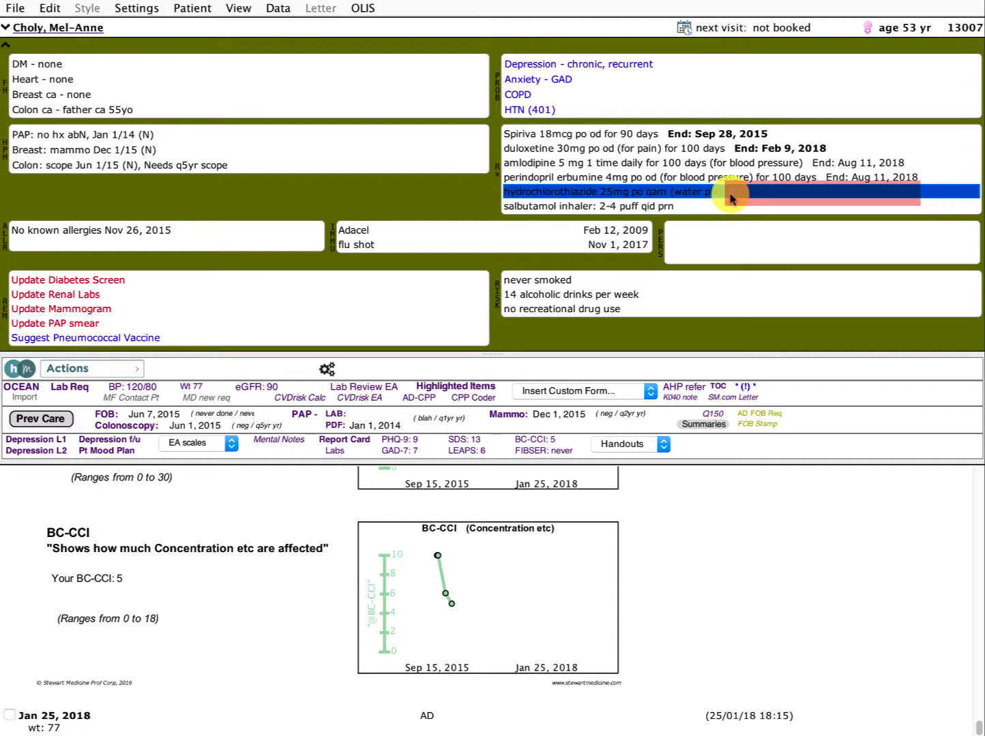
Start a new prescription for the existing hydrochlorothiazide 25mg treatment and bring the whole prescription form into view.
double_click(730, 199)
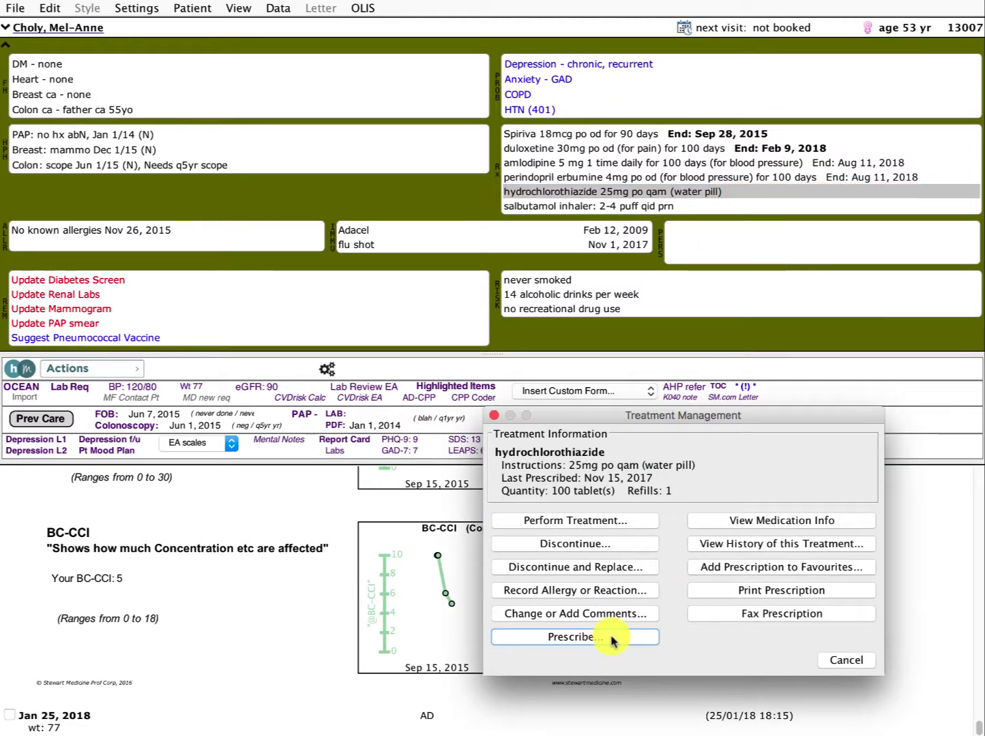
click(575, 637)
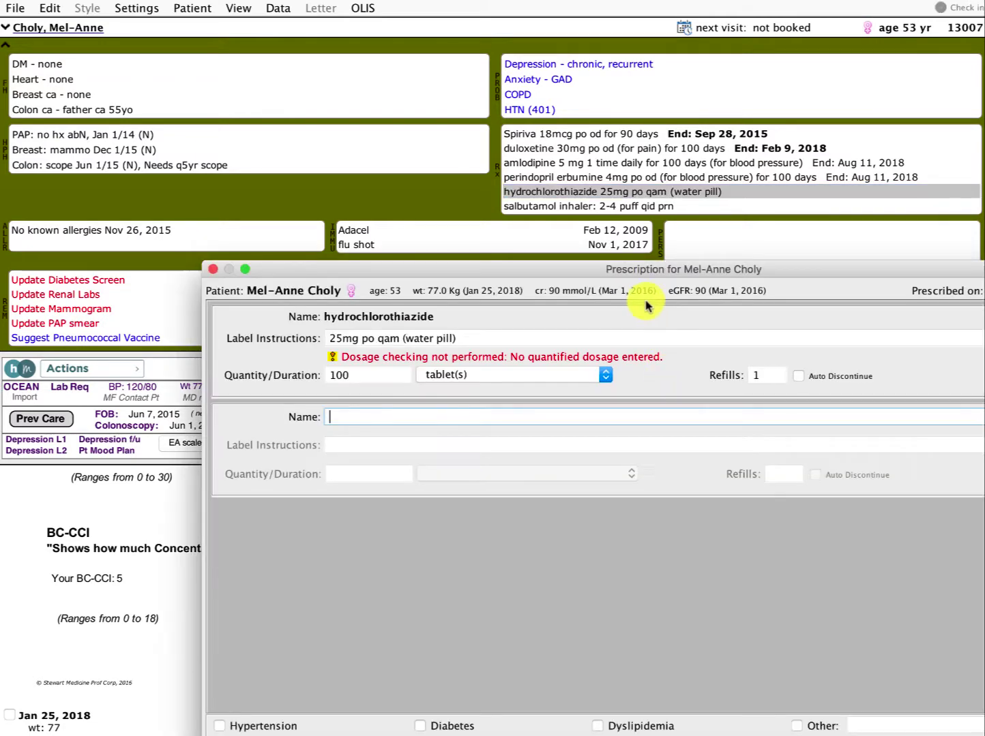
drag(663, 272, 469, 159)
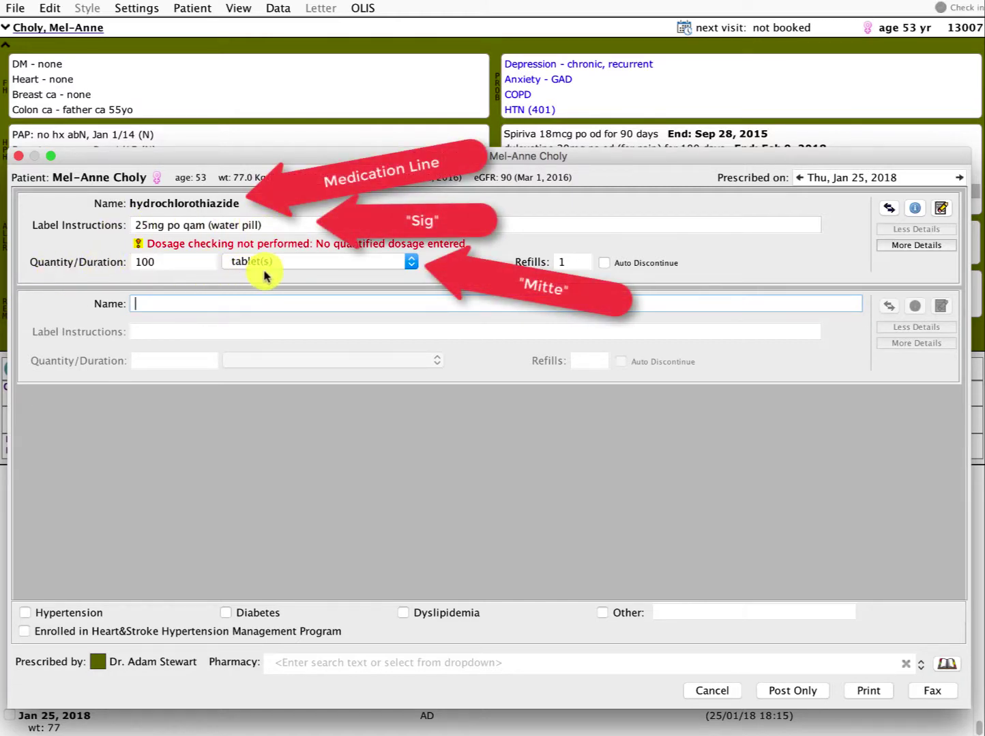
Expand the hydrochlorothiazide prescription to its fullest set of detail fields and collapse it back to the basic view.
click(899, 245)
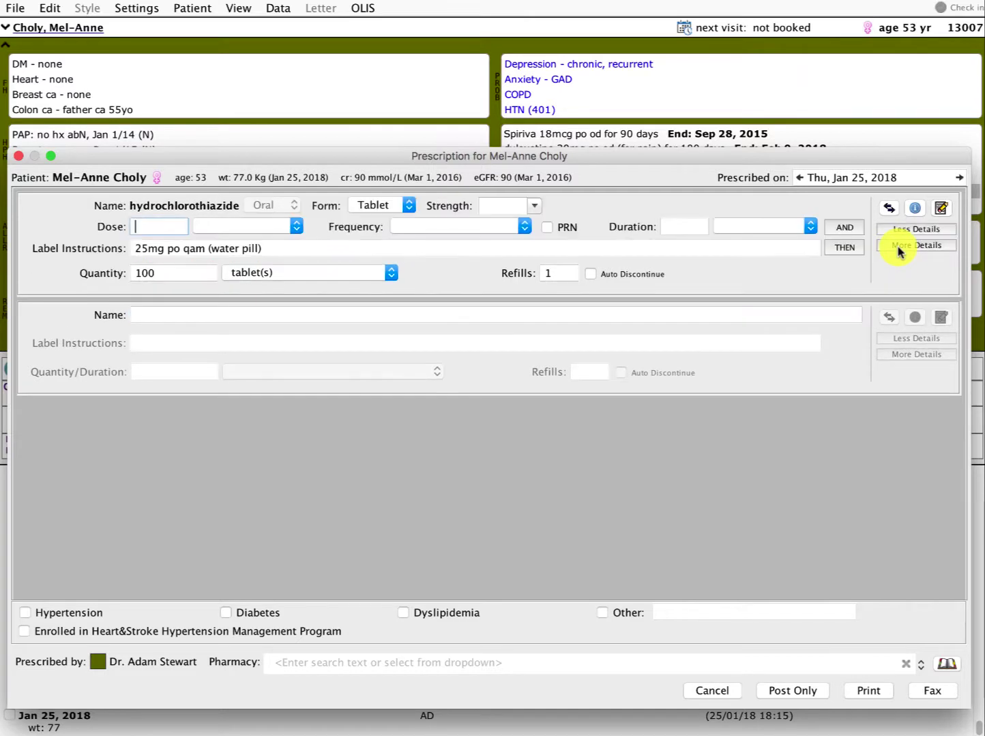
click(898, 247)
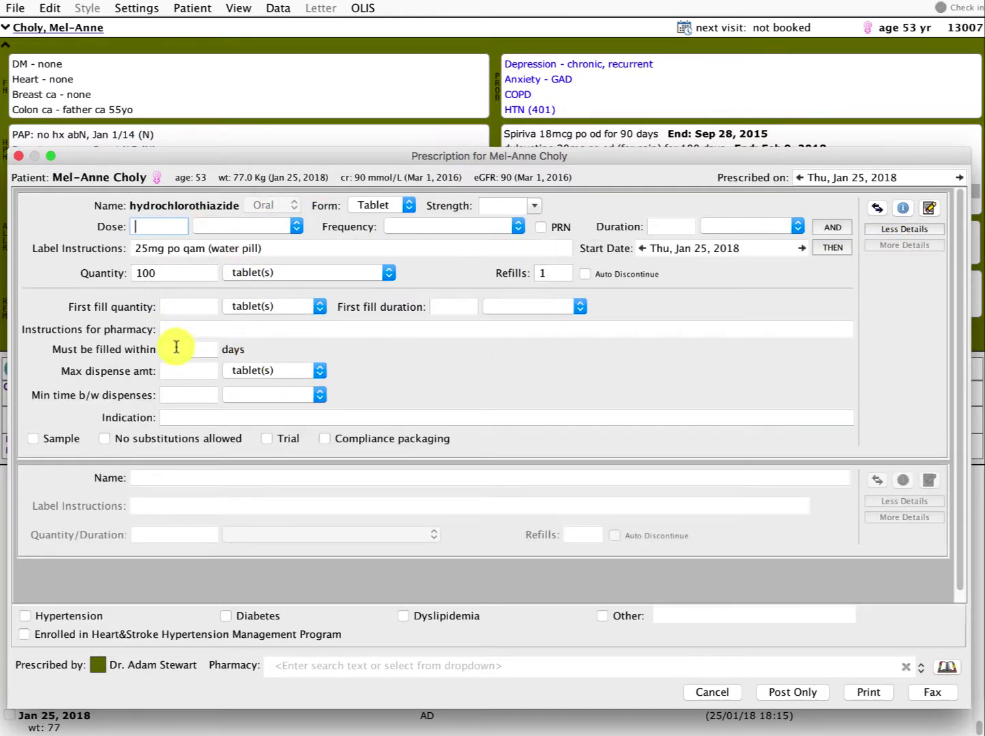
click(880, 234)
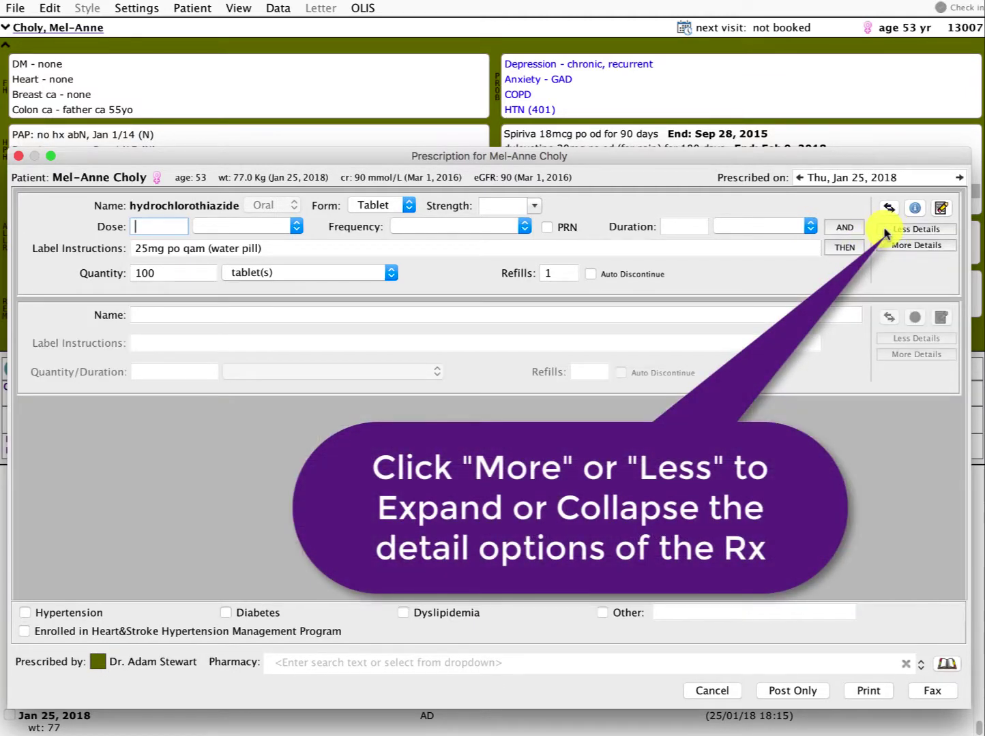
click(884, 232)
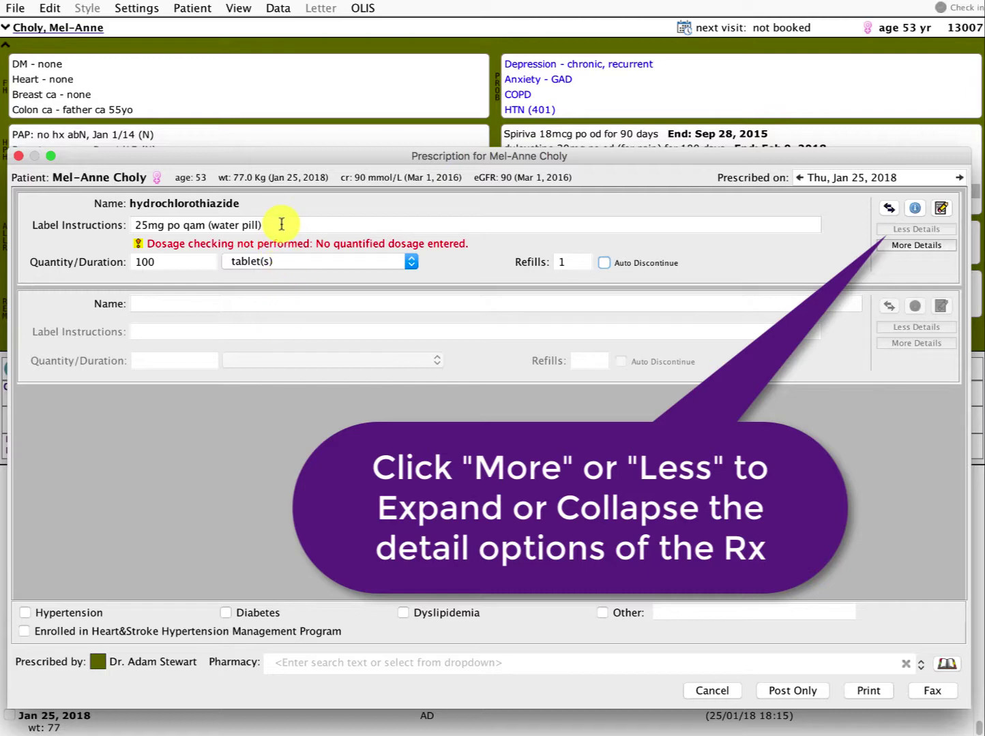
Examine the free-text label instructions and compare them with the structured fields in the expanded detail views.
drag(281, 224, 131, 223)
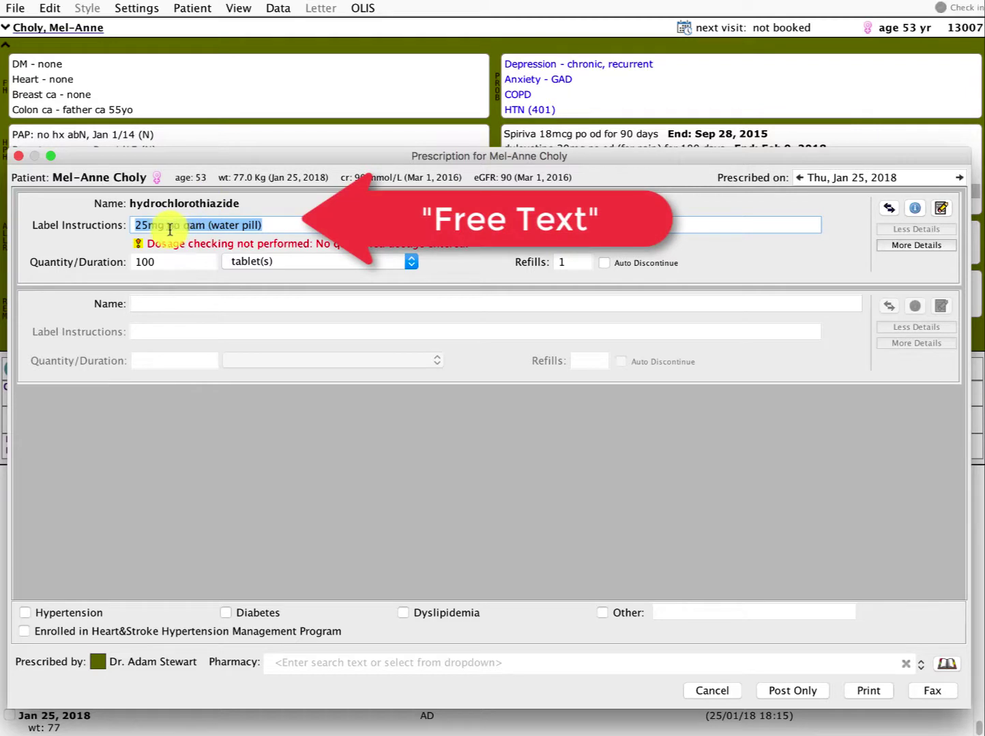
click(283, 230)
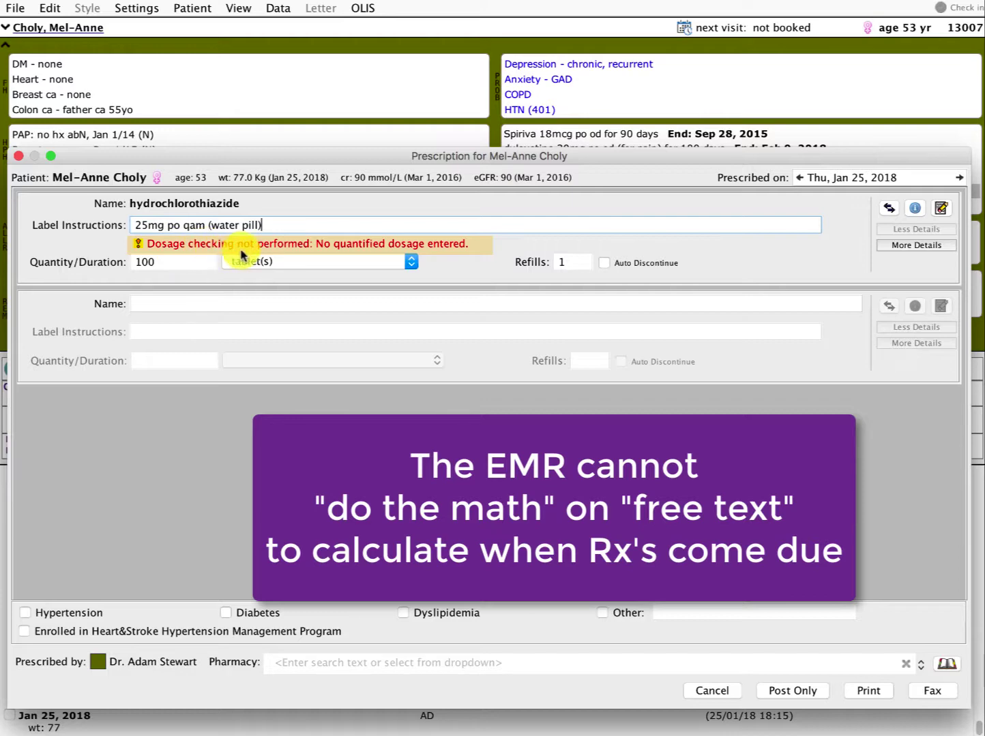
click(916, 245)
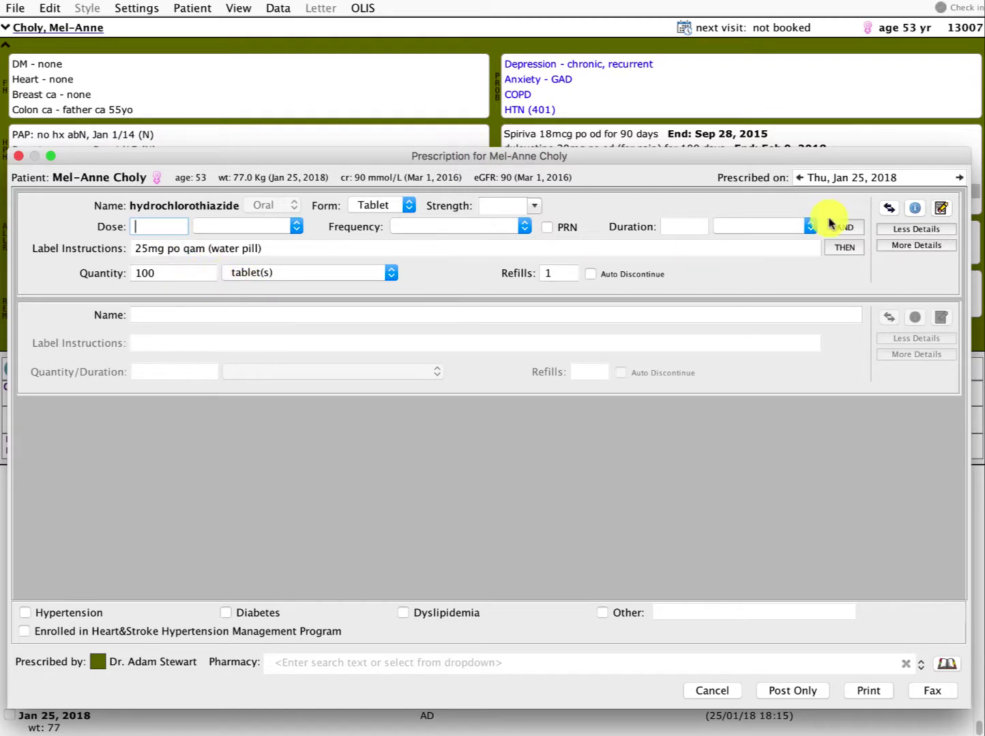
click(897, 230)
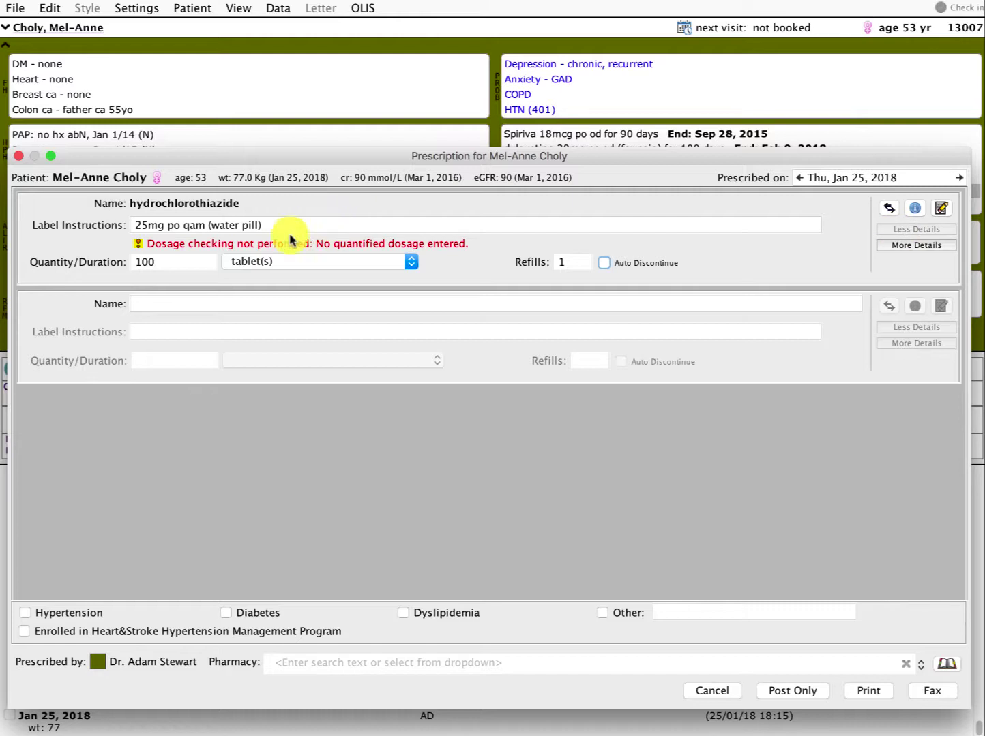
drag(267, 225, 120, 228)
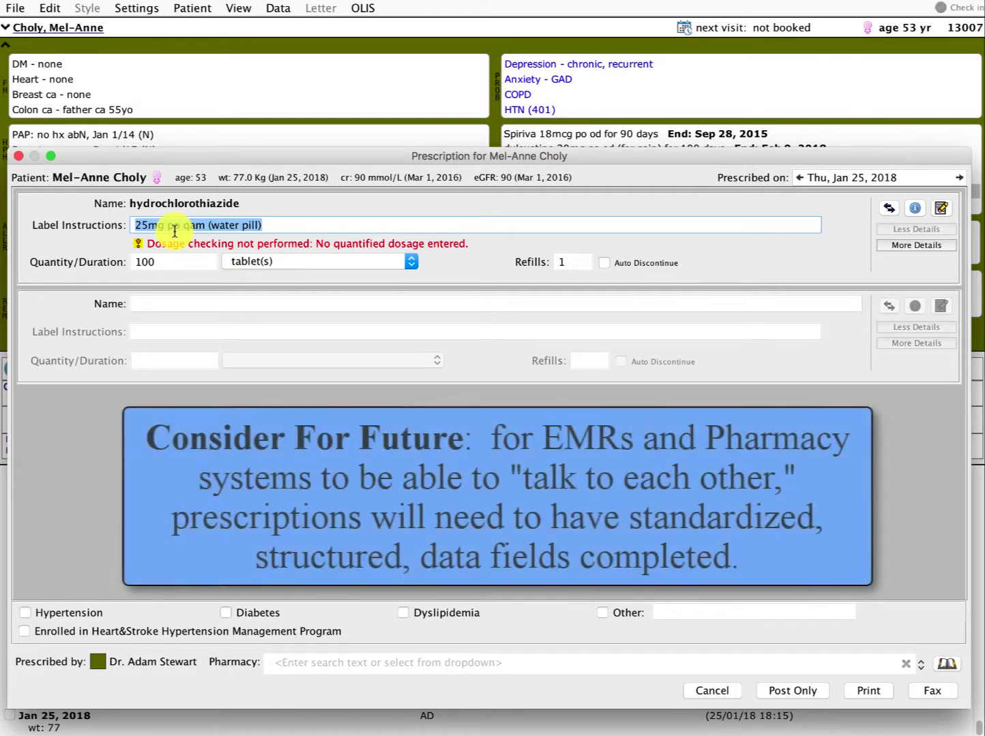
click(946, 253)
click(927, 247)
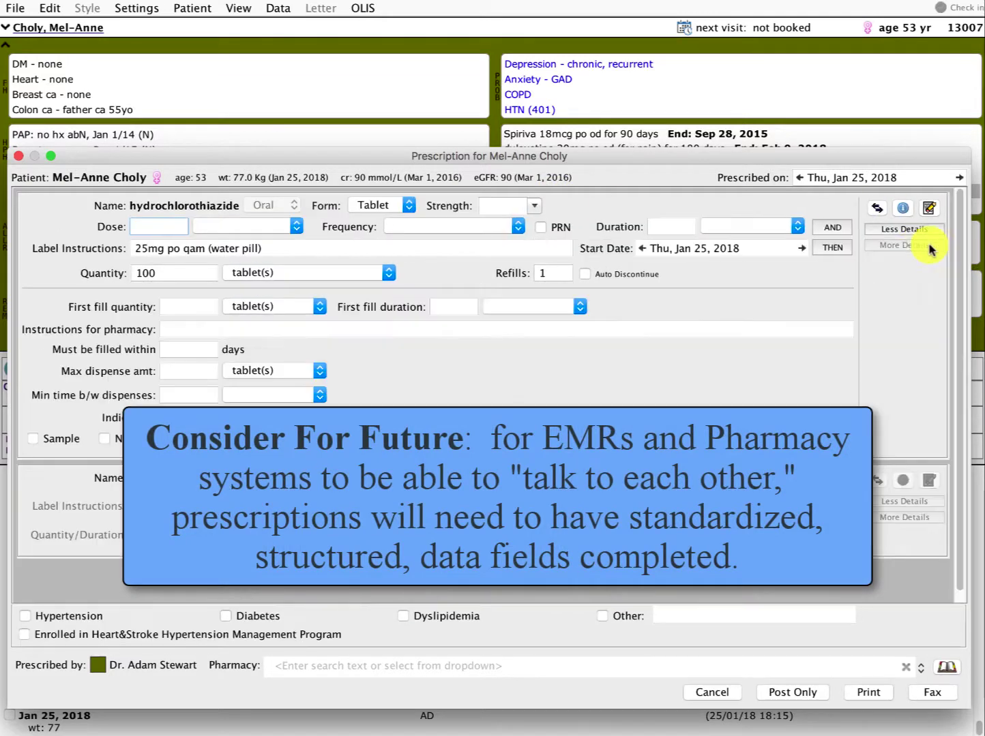
click(907, 230)
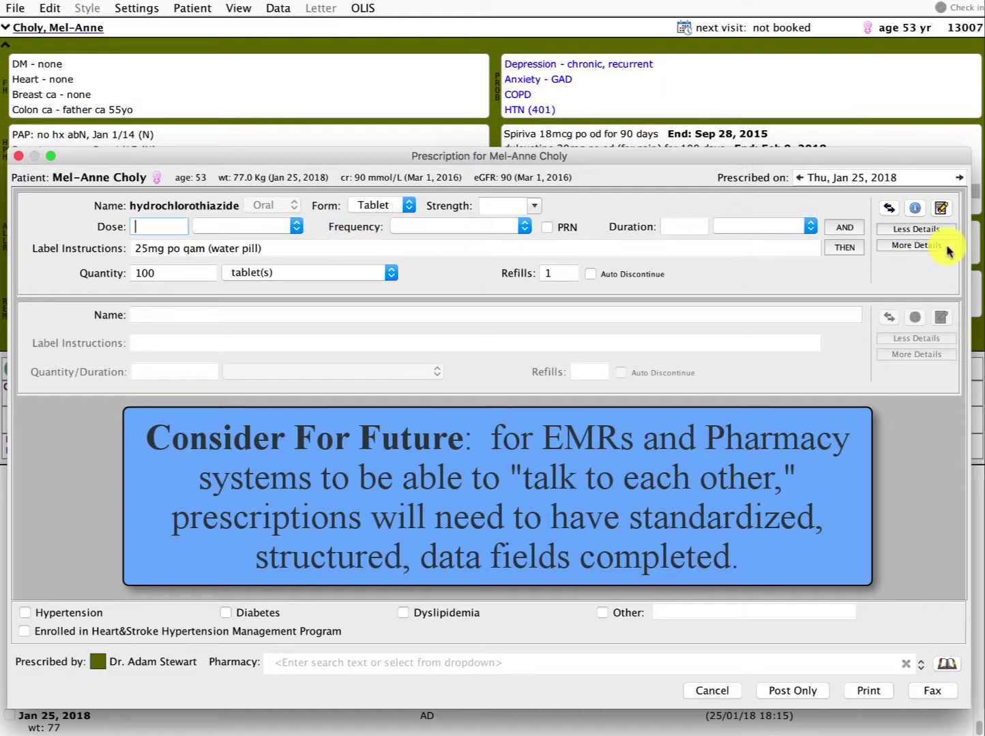
click(904, 231)
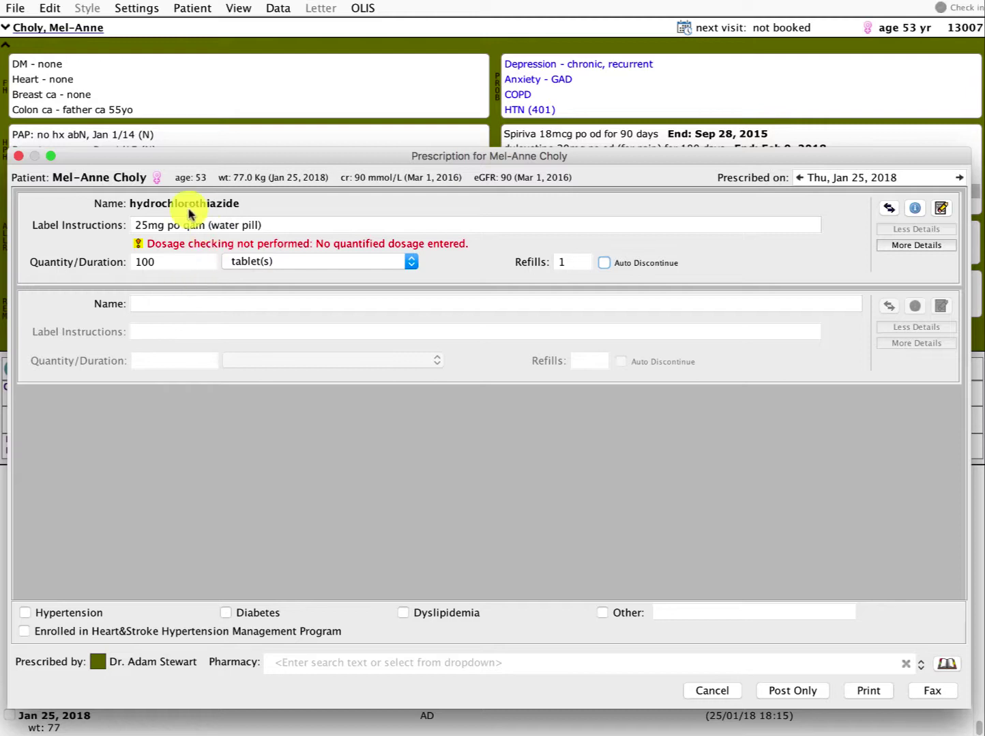
Set the hydrochlorothiazide duration unit to day(s) for the 100 quantity and post the renewal without printing or faxing.
drag(287, 229, 149, 234)
click(185, 259)
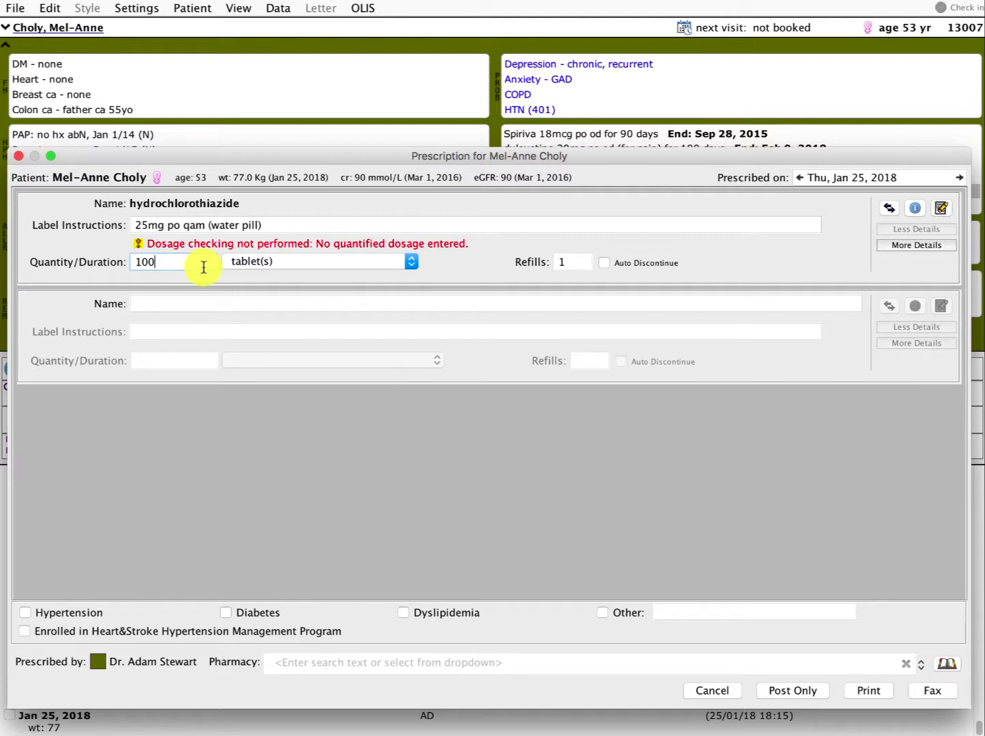
click(289, 262)
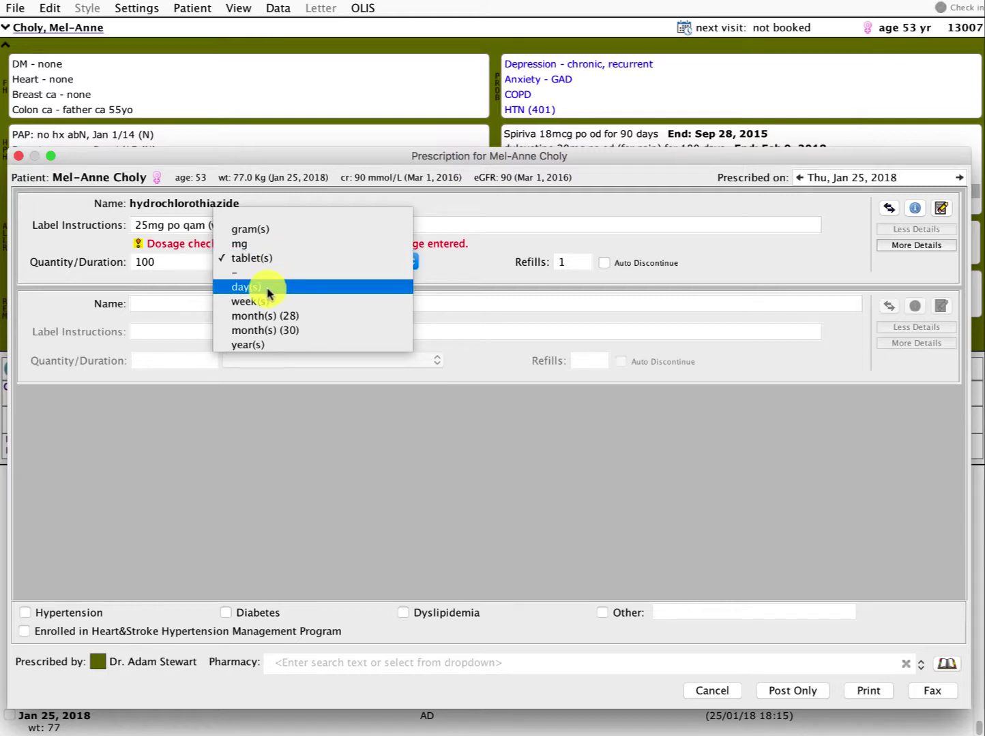
click(269, 287)
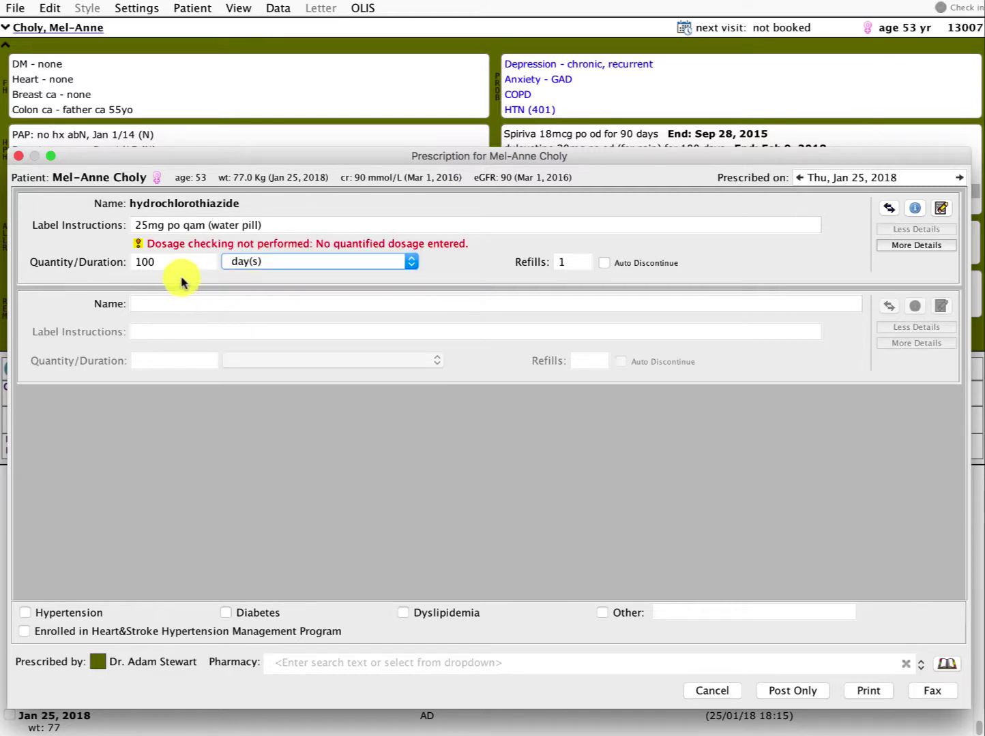
click(315, 261)
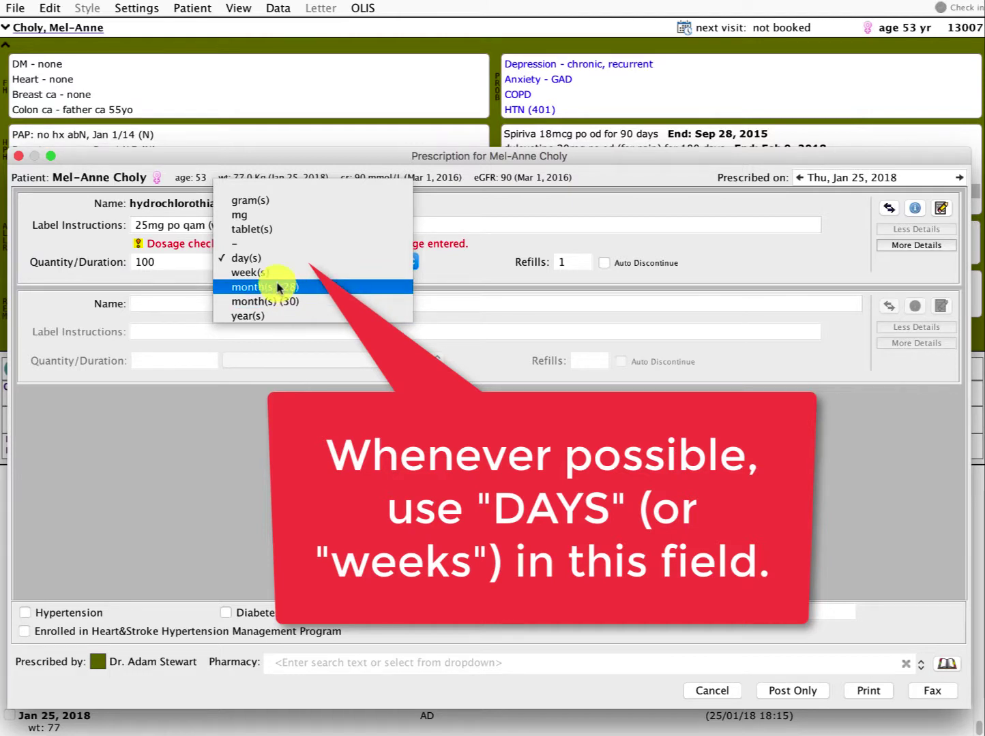
click(248, 257)
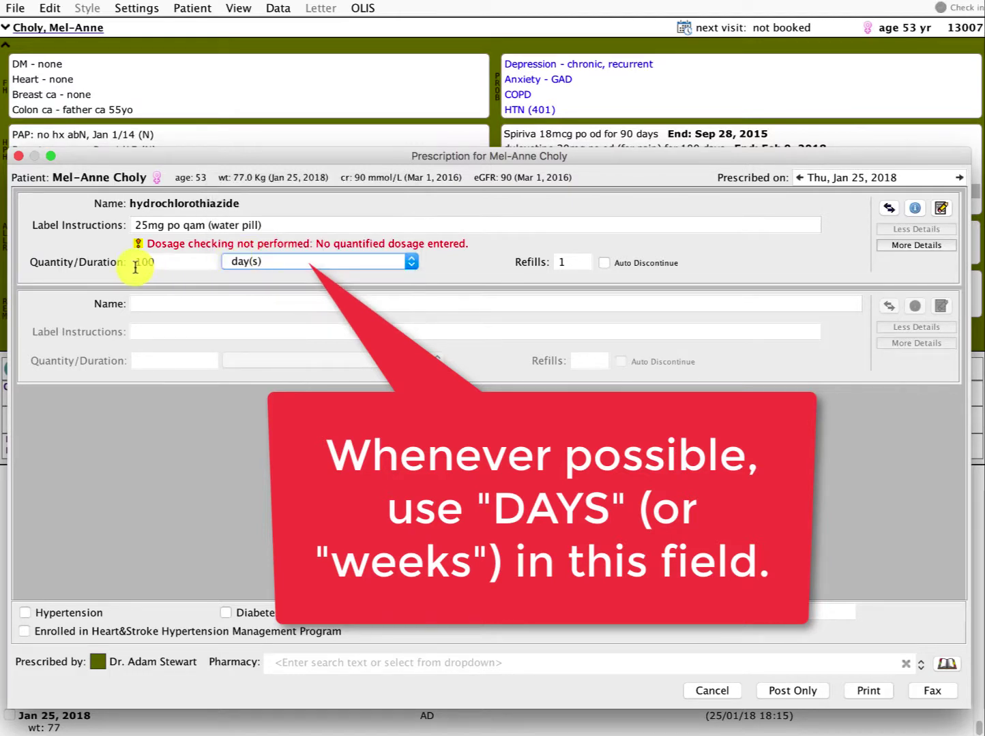
click(176, 262)
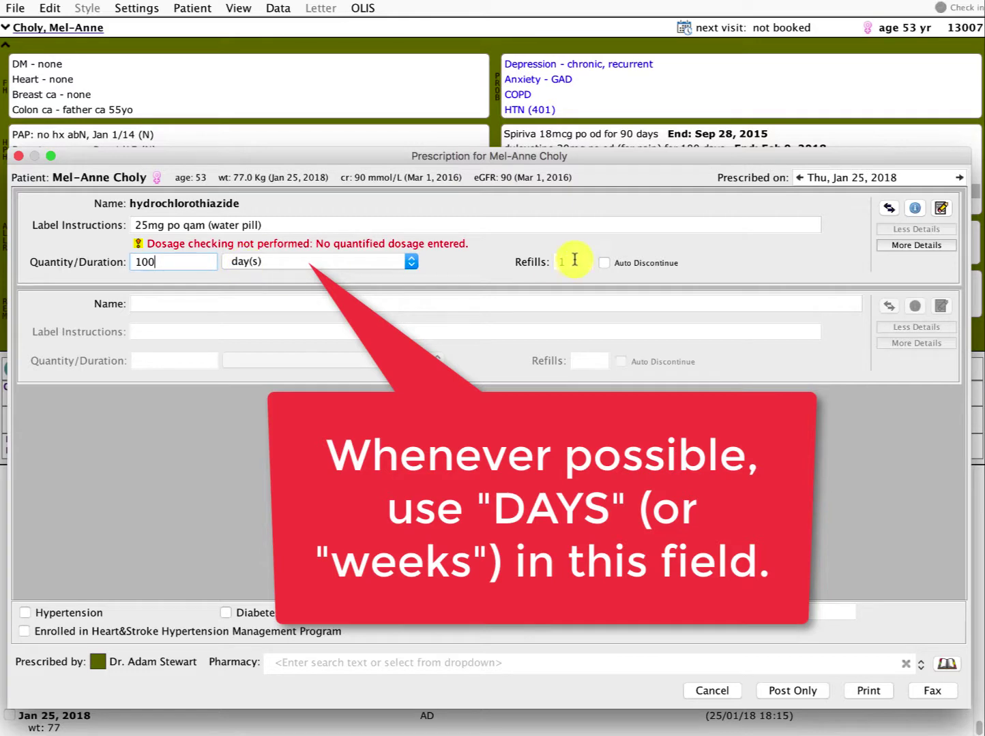
click(796, 690)
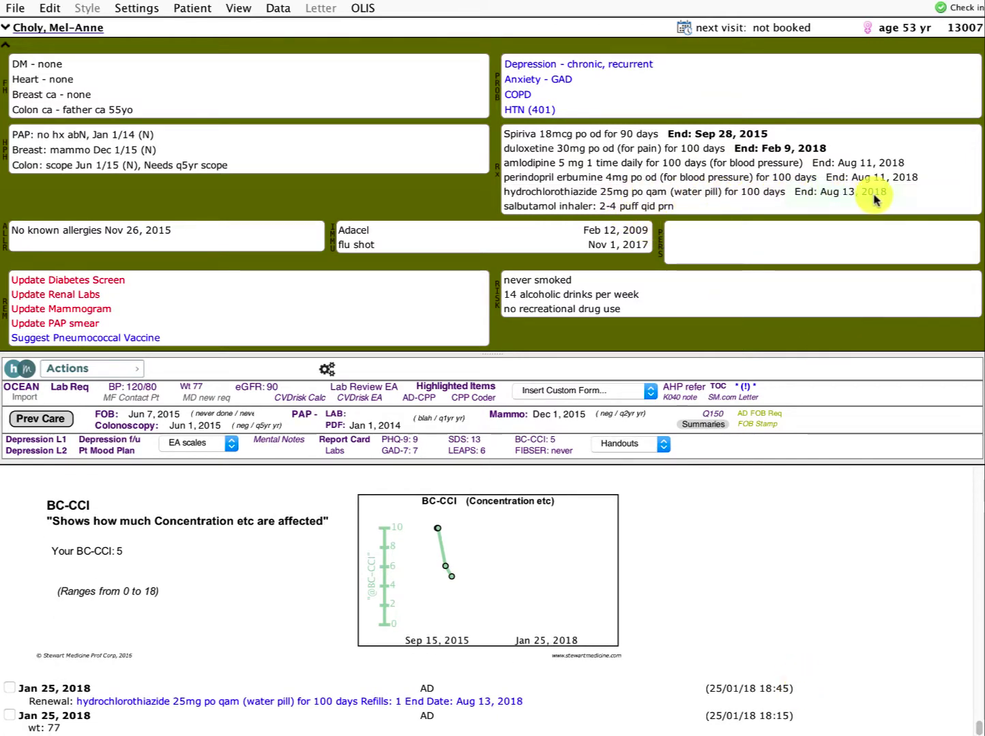
Open another prescription renewal for hydrochlorothiazide and move its form into full view.
double_click(725, 196)
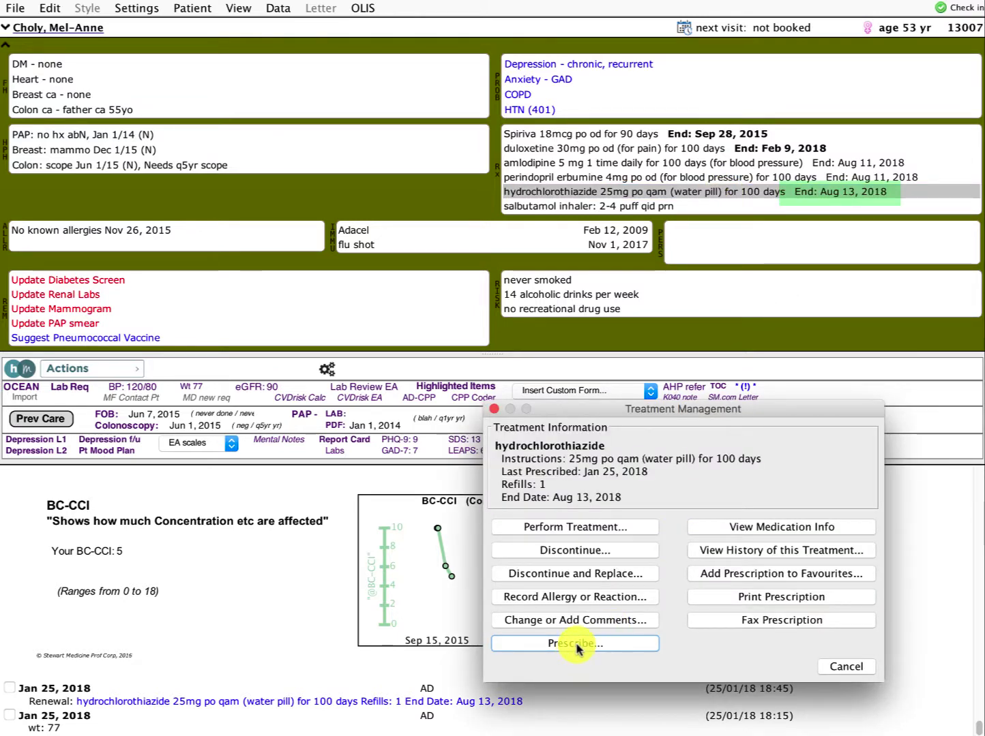
click(575, 645)
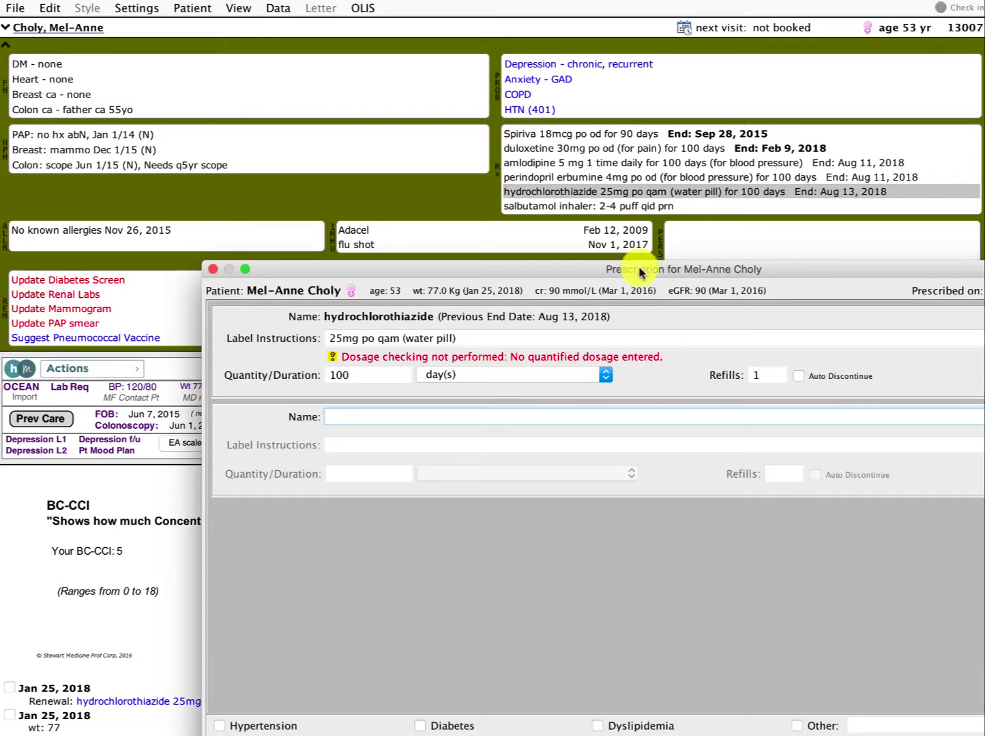
drag(589, 266, 438, 179)
Advance the prescribed-on date to Tue, Jan 30, 2018 and reset it to today's date with the shorthand "t".
click(903, 196)
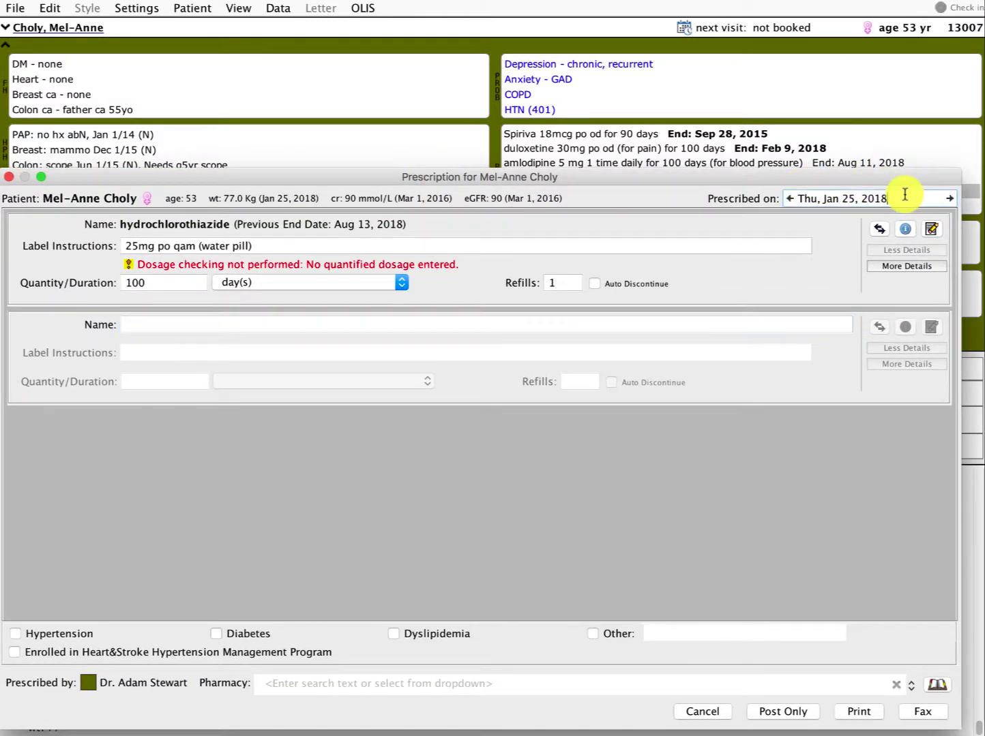
click(948, 201)
click(948, 200)
click(948, 201)
click(948, 201)
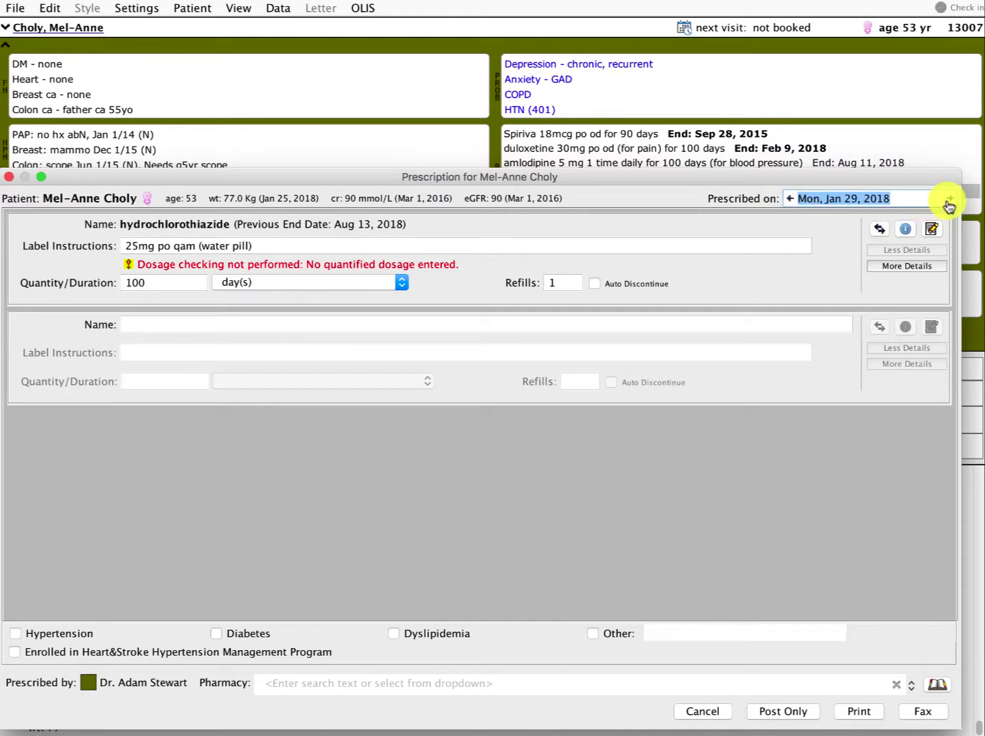
click(949, 202)
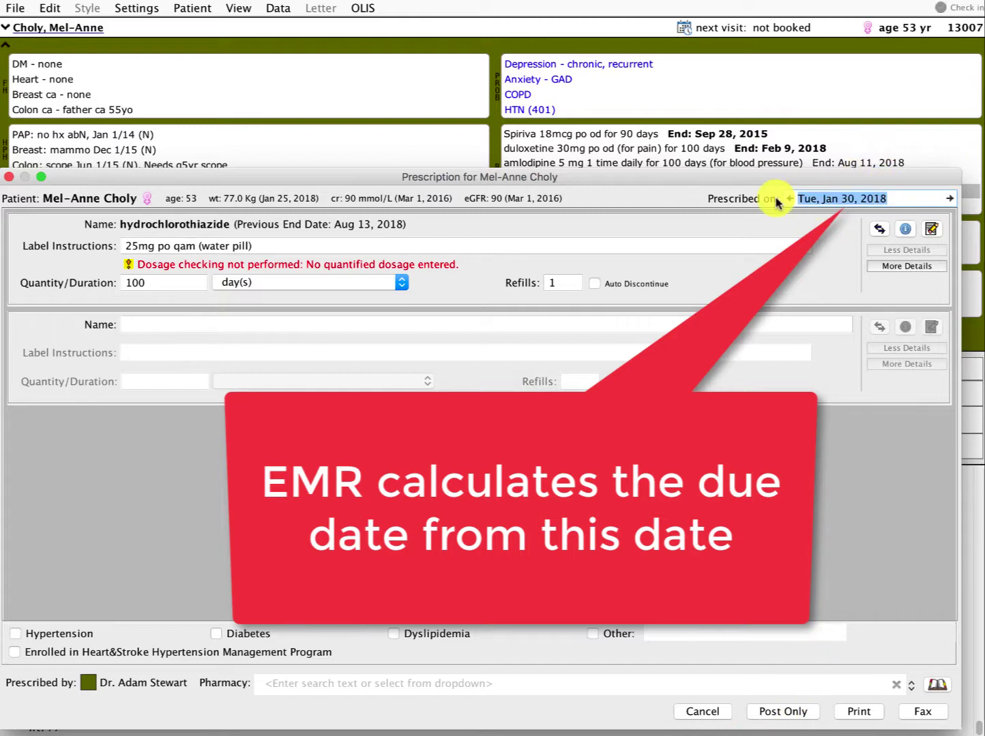
text(t)
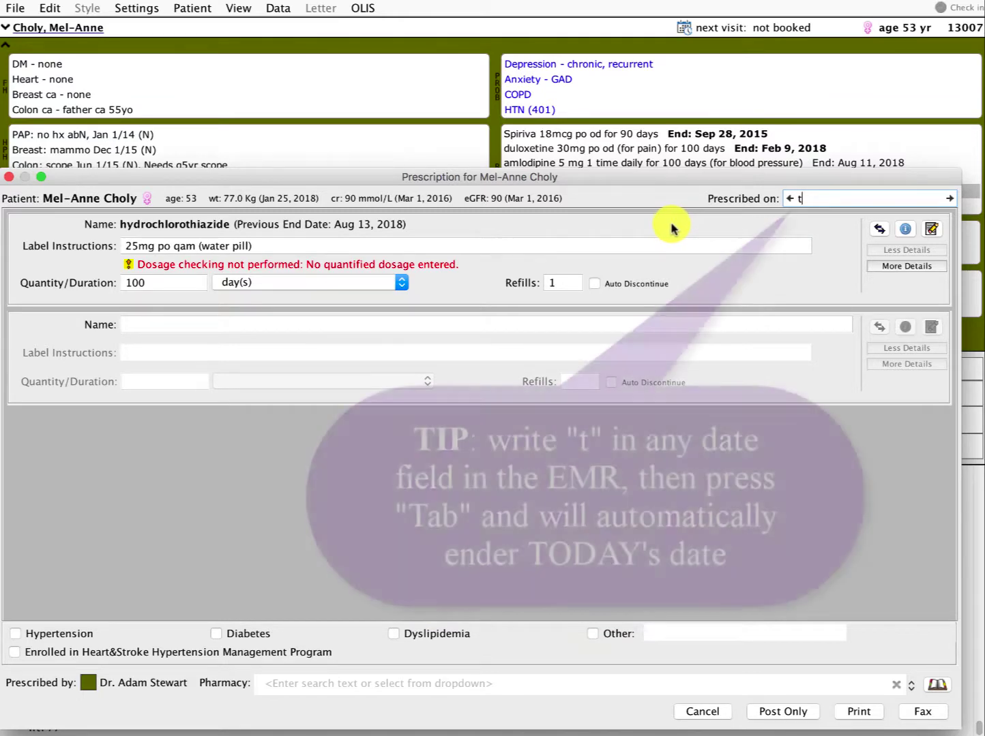
key(Tab)
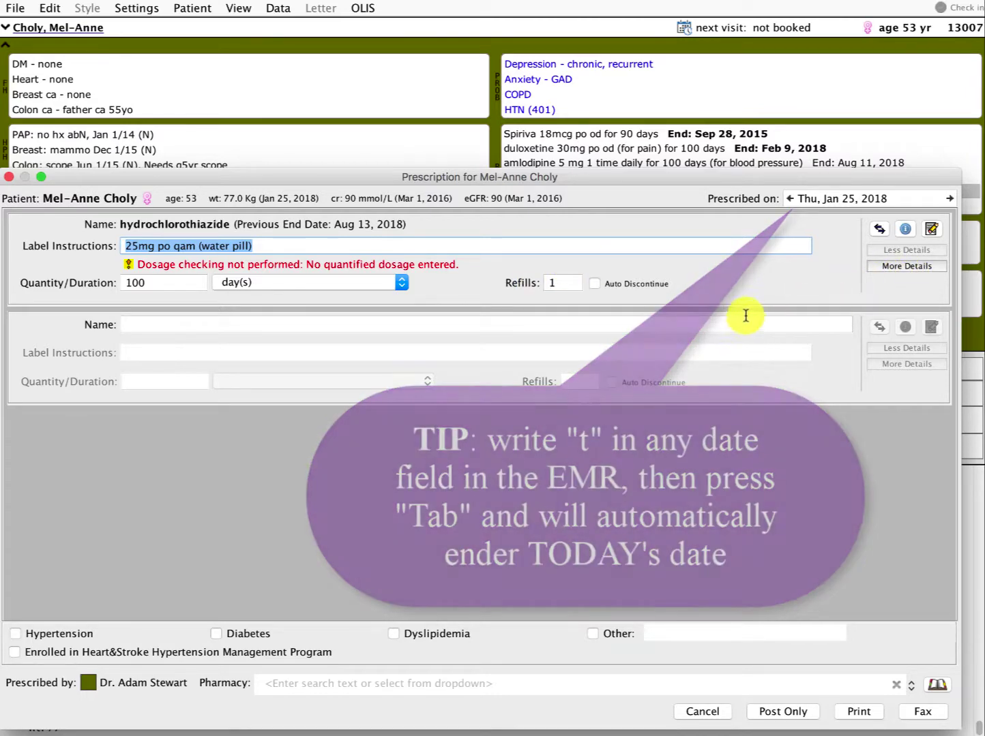
Show all prescription details and remove "25mg po qam" from the label instructions, keeping only the "(water pill)" note.
click(879, 268)
click(877, 267)
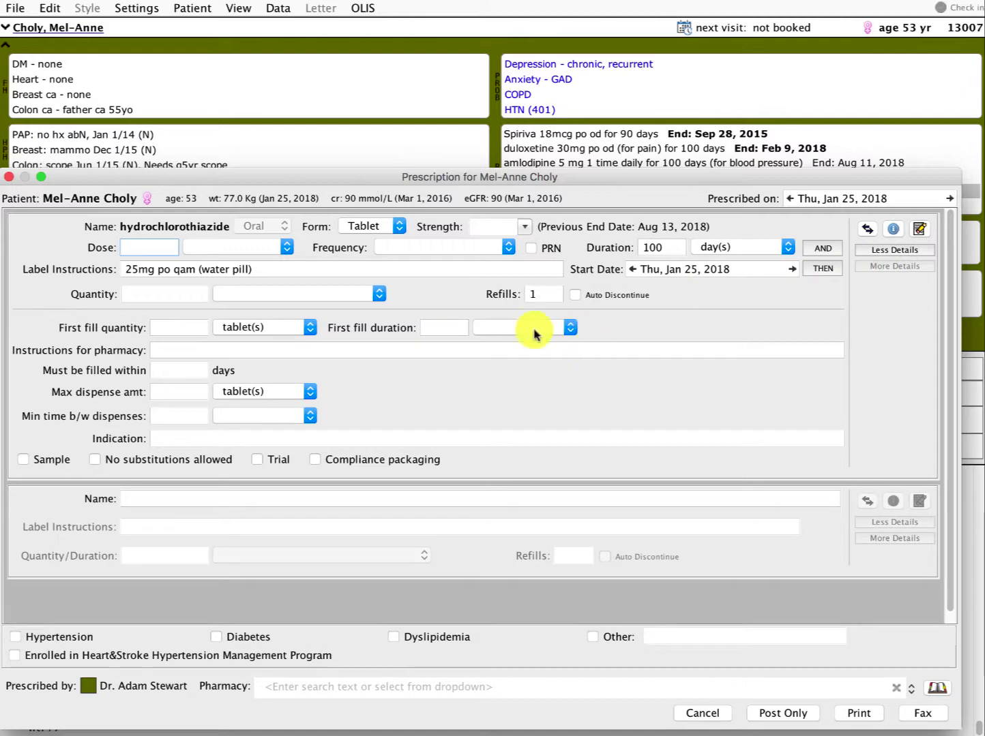
drag(200, 270, 122, 269)
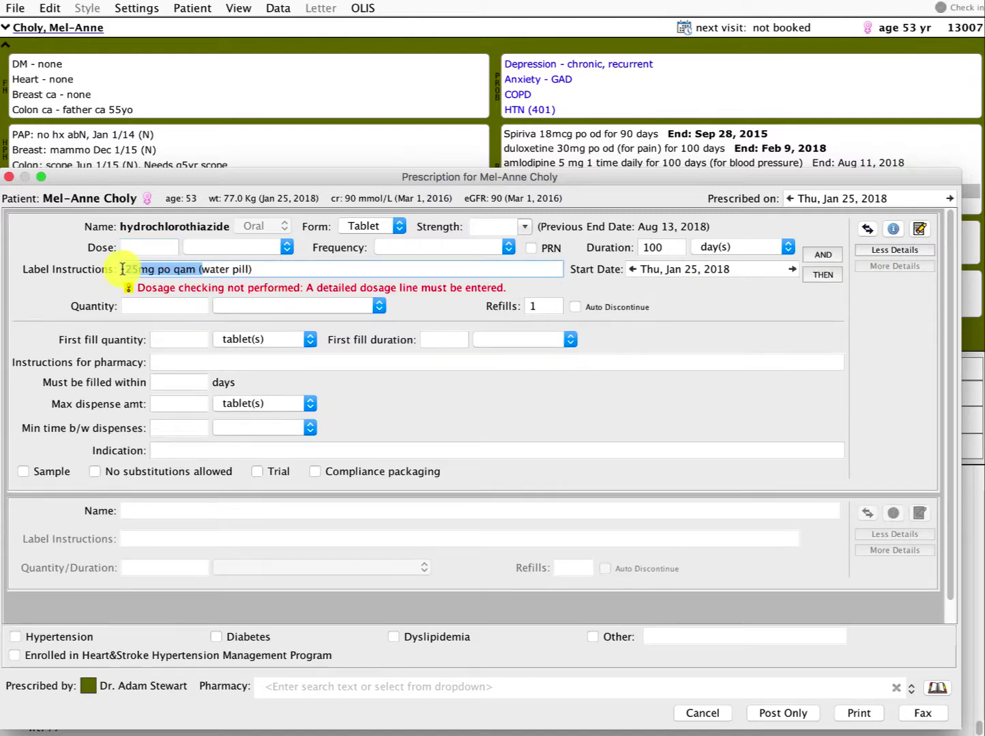
key(BackSpace)
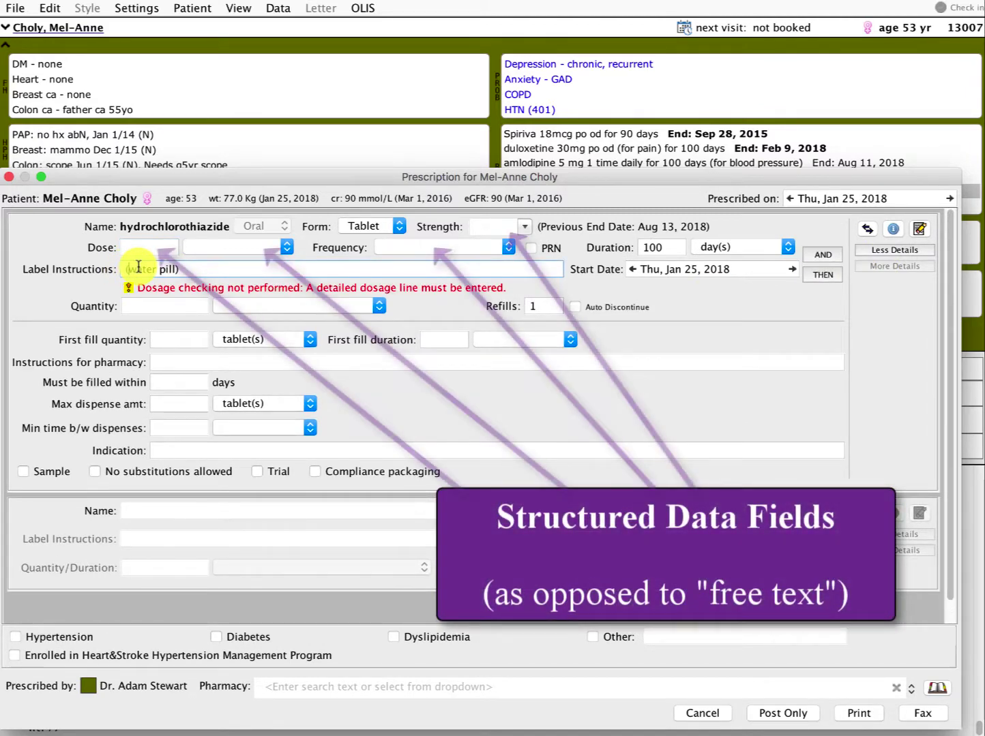
Set the hydrochlorothiazide strength to 25 mg and the dose to 1 tablet(s) in the structured fields.
click(529, 230)
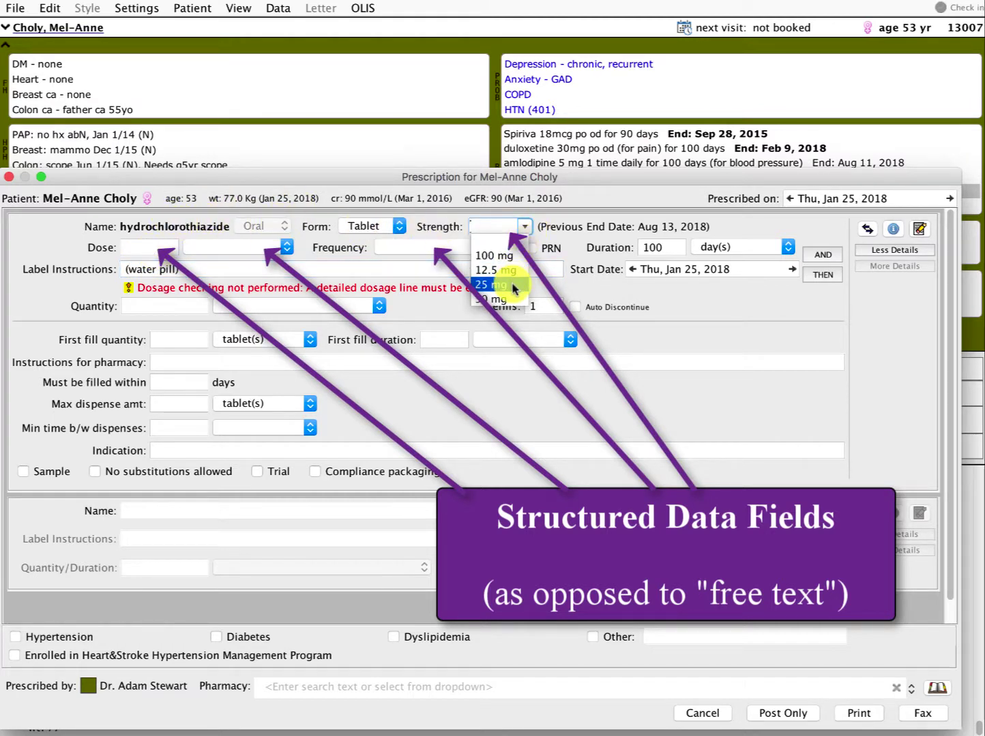
click(513, 285)
click(160, 240)
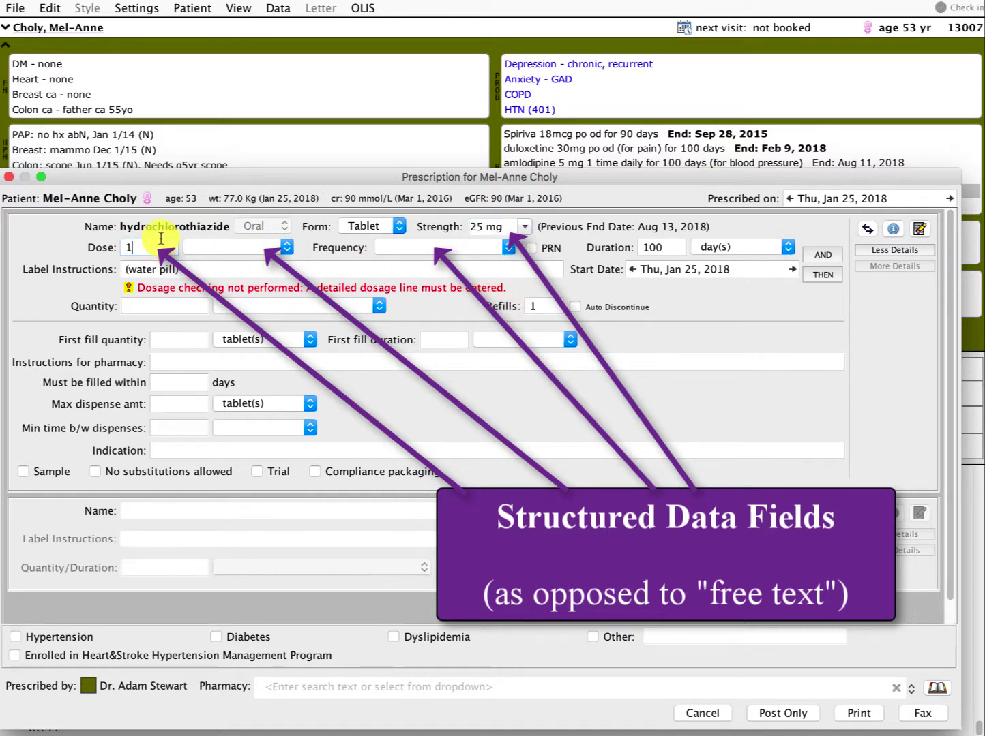
text(1)
key(Tab)
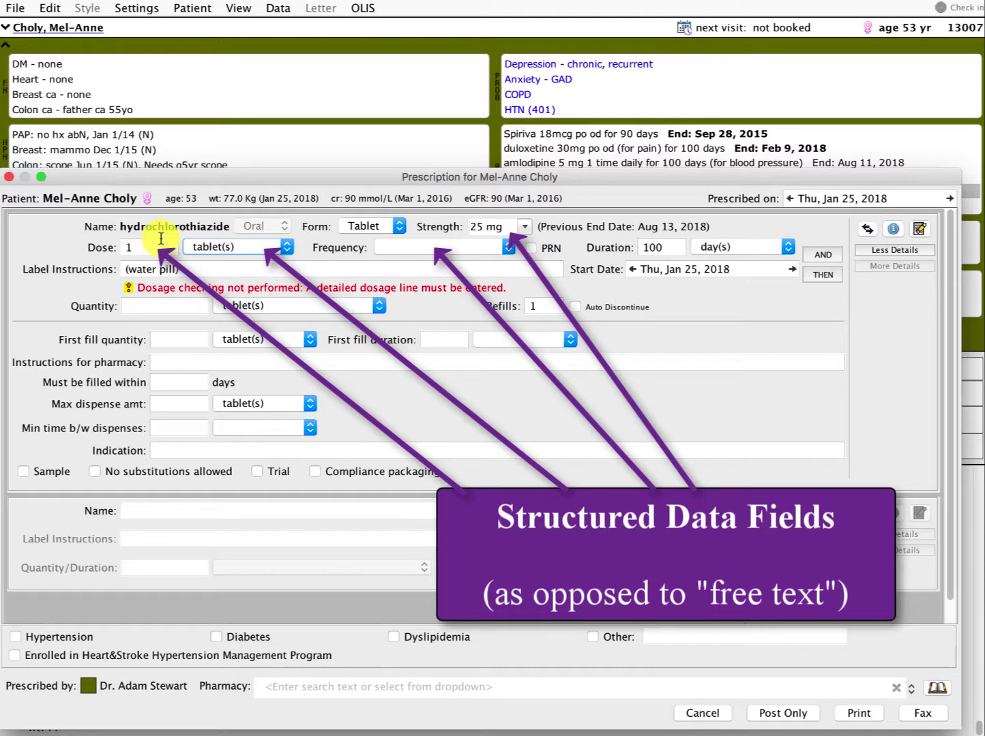
Set the hydrochlorothiazide frequency to "one time only" and collapse the prescription to its brief summary view.
key(Tab)
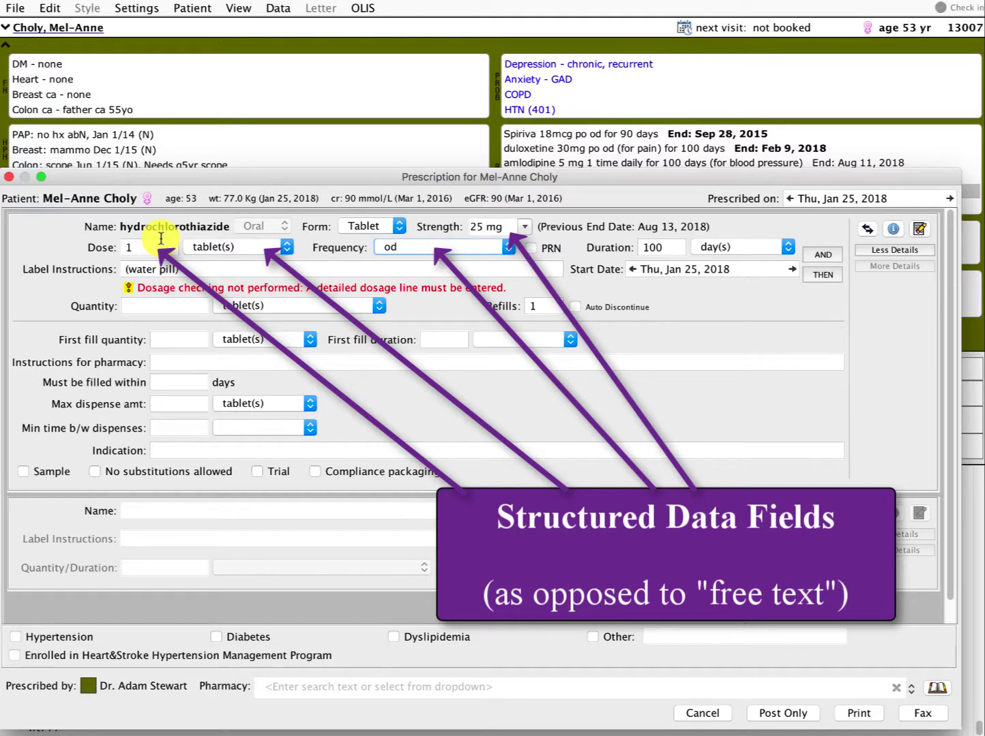
key(o)
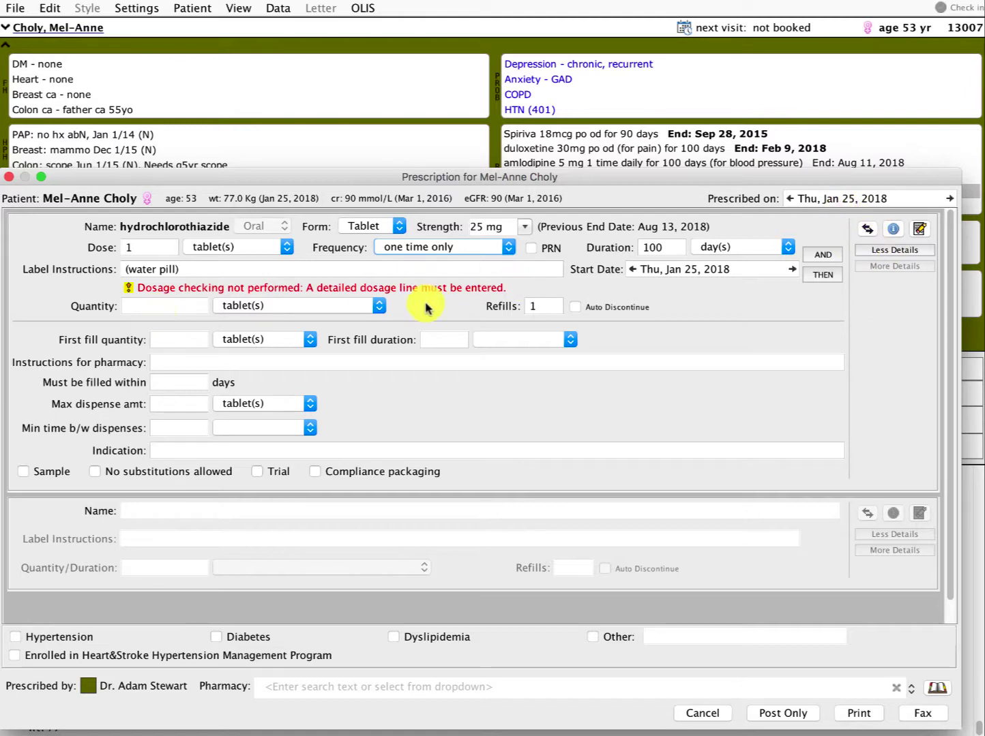
click(883, 251)
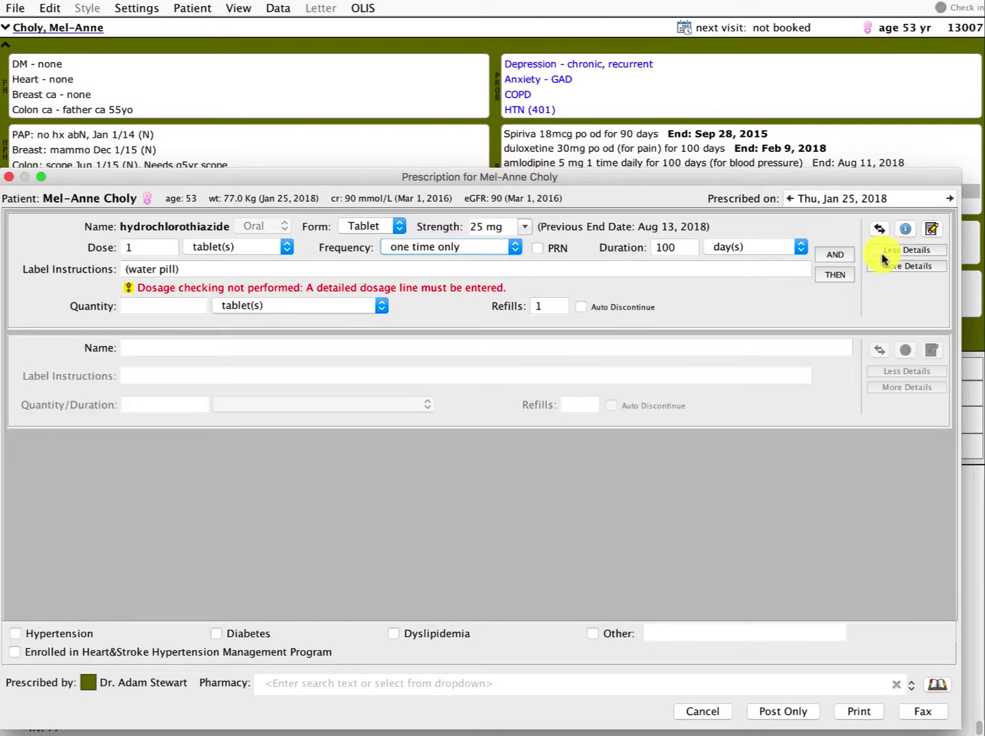
click(883, 251)
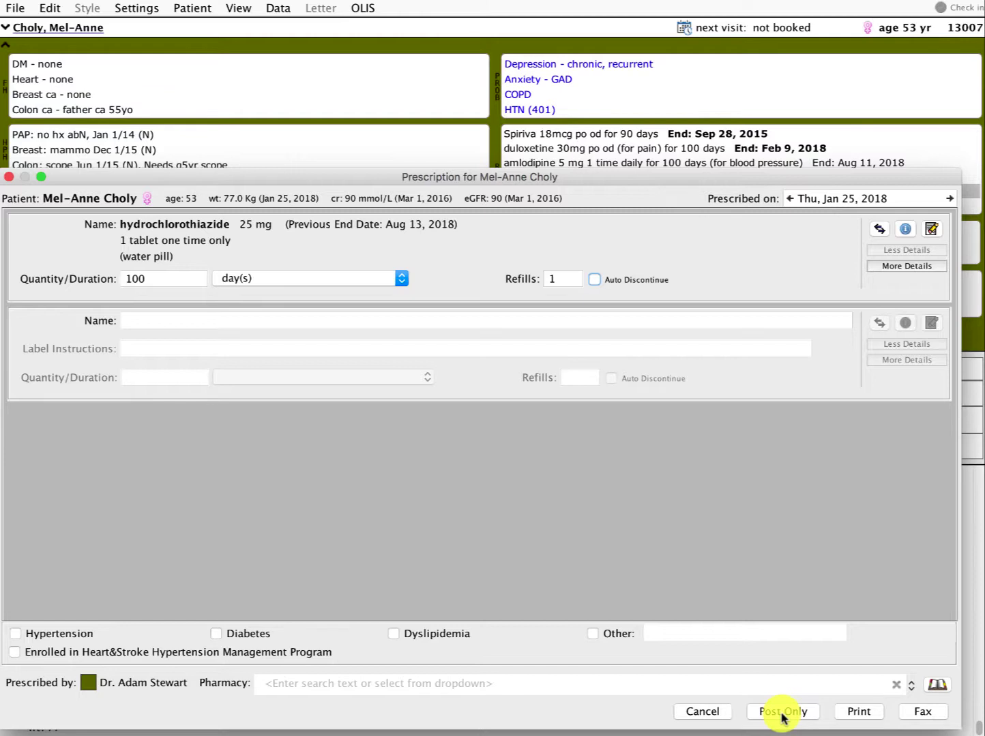
Change the hydrochlorothiazide dispensing unit to tablet(s), keeping the amount of 100, and post the prescription without printing.
click(890, 266)
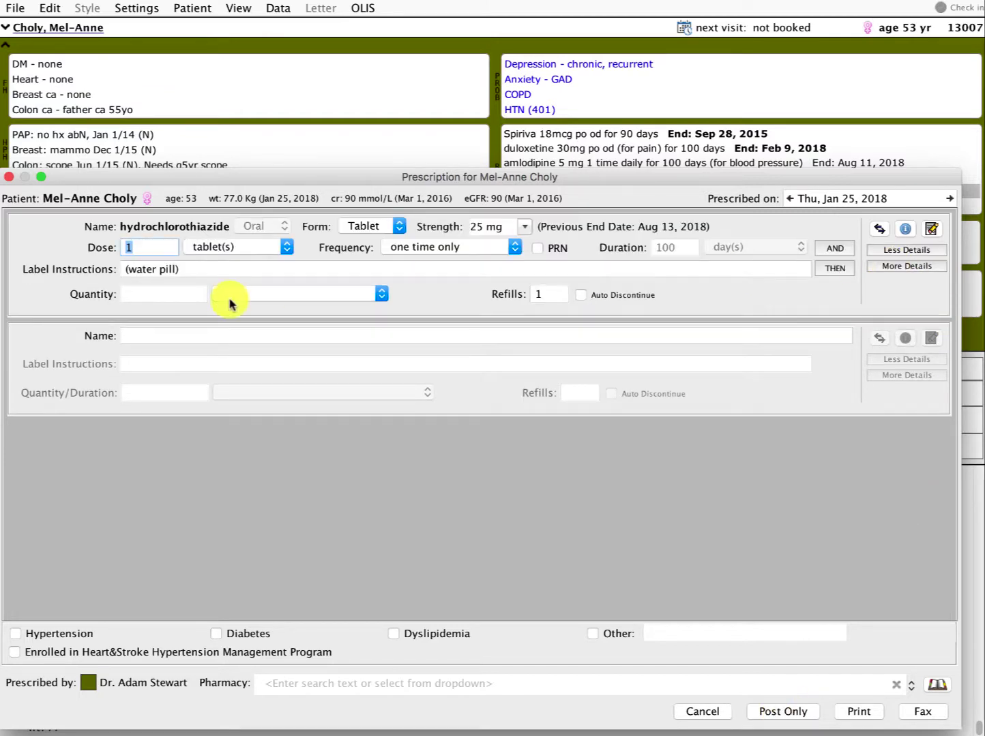
click(890, 250)
click(317, 278)
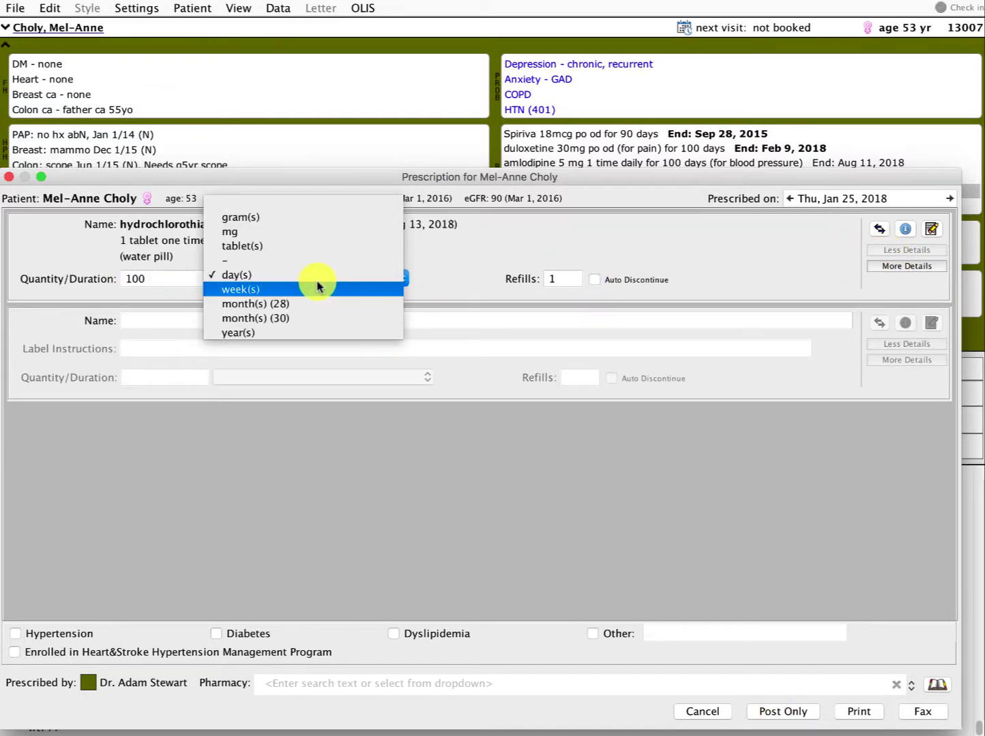
click(286, 246)
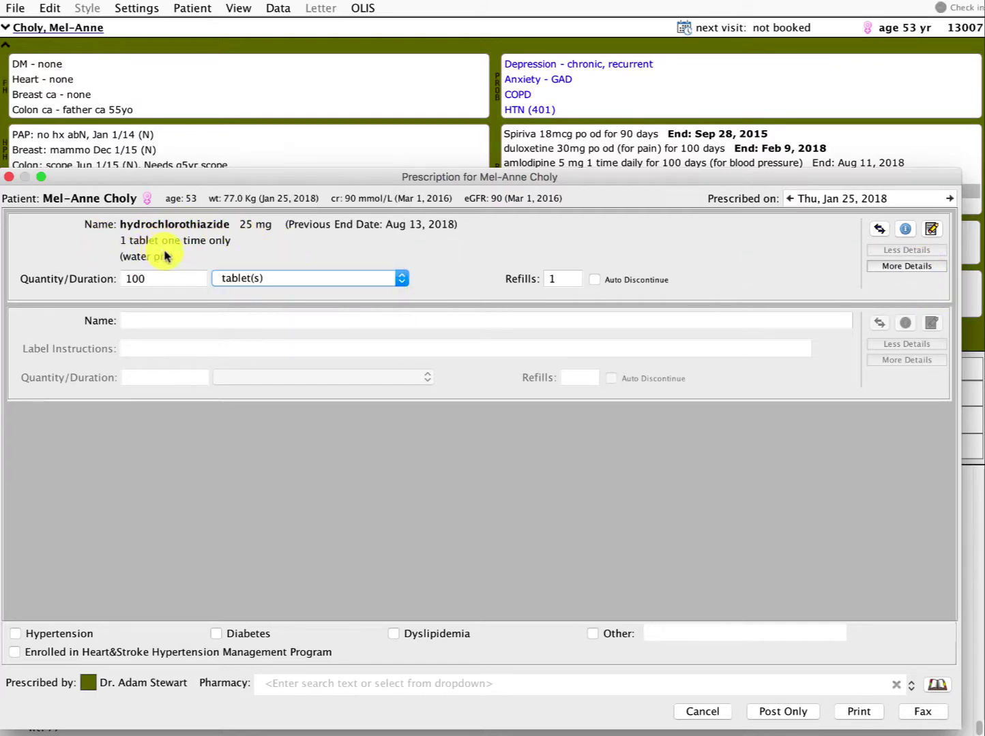
click(783, 711)
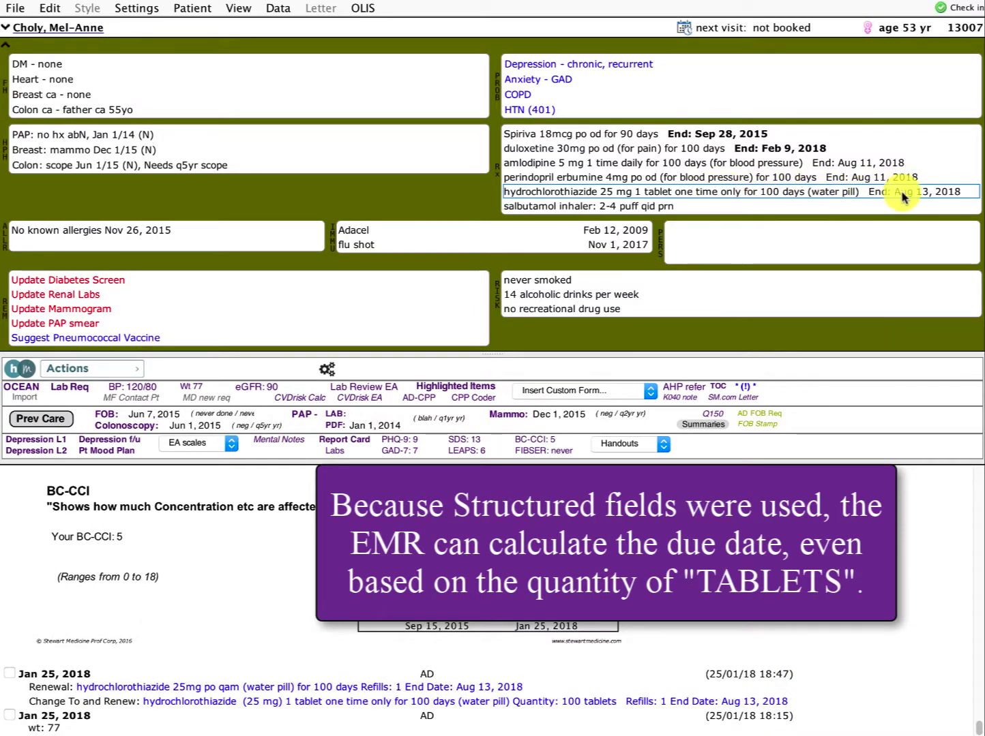
Open a new prescription form, search for "pantop" and choose pantoprazole magnesium oral as the medication.
click(625, 193)
click(592, 206)
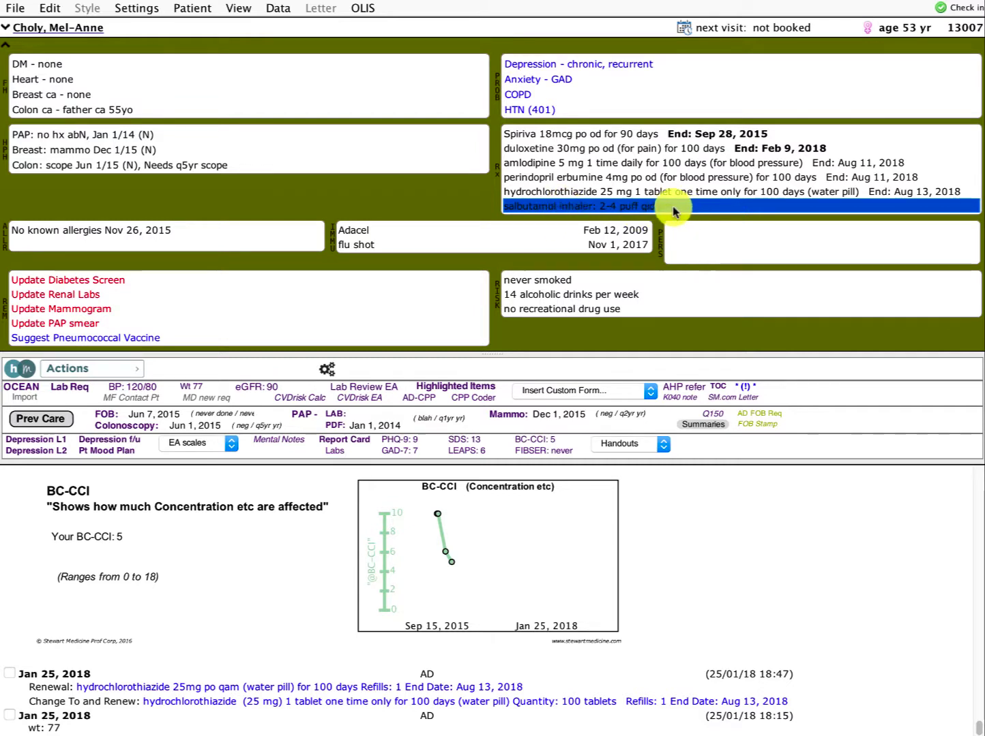
double_click(607, 207)
drag(576, 259, 421, 110)
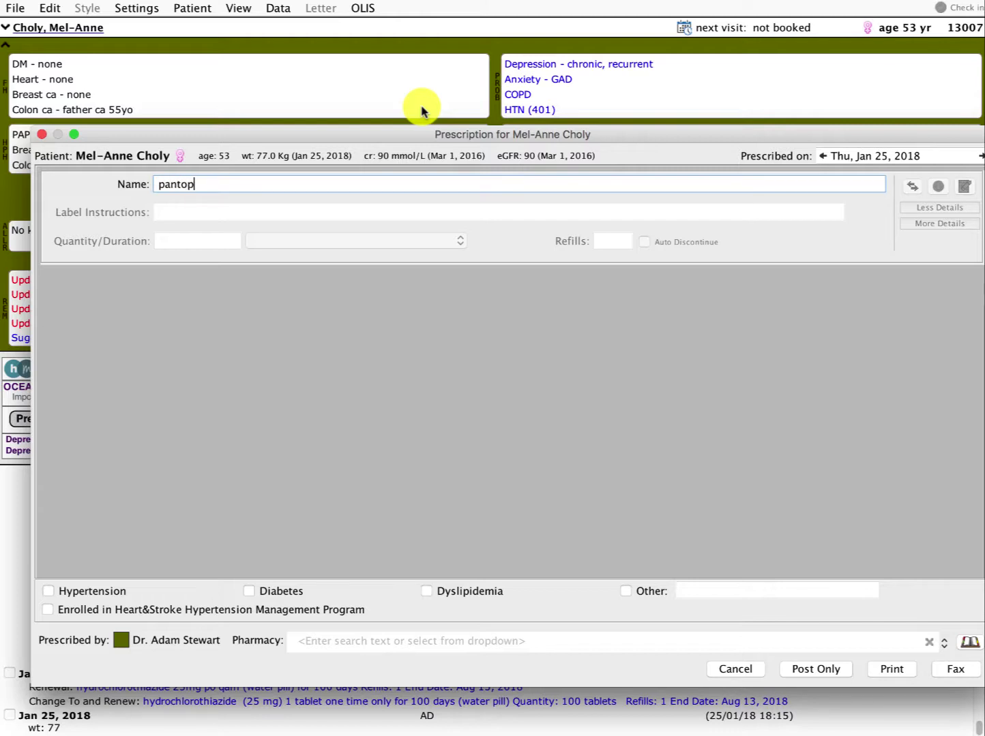
text(pantop)
key(Return)
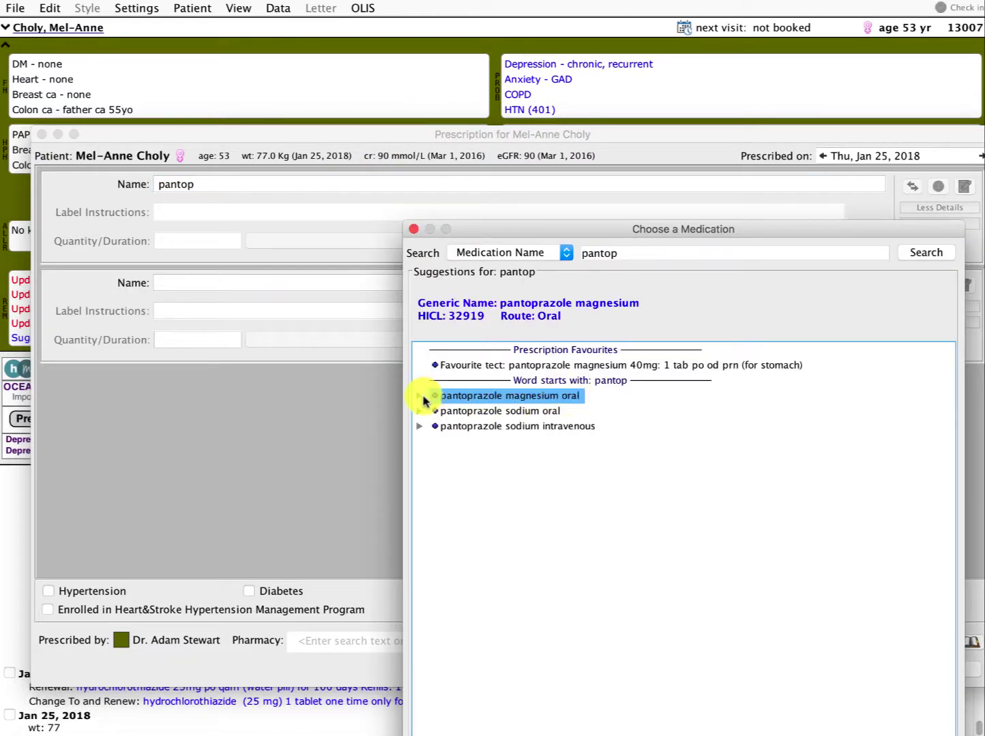
click(473, 400)
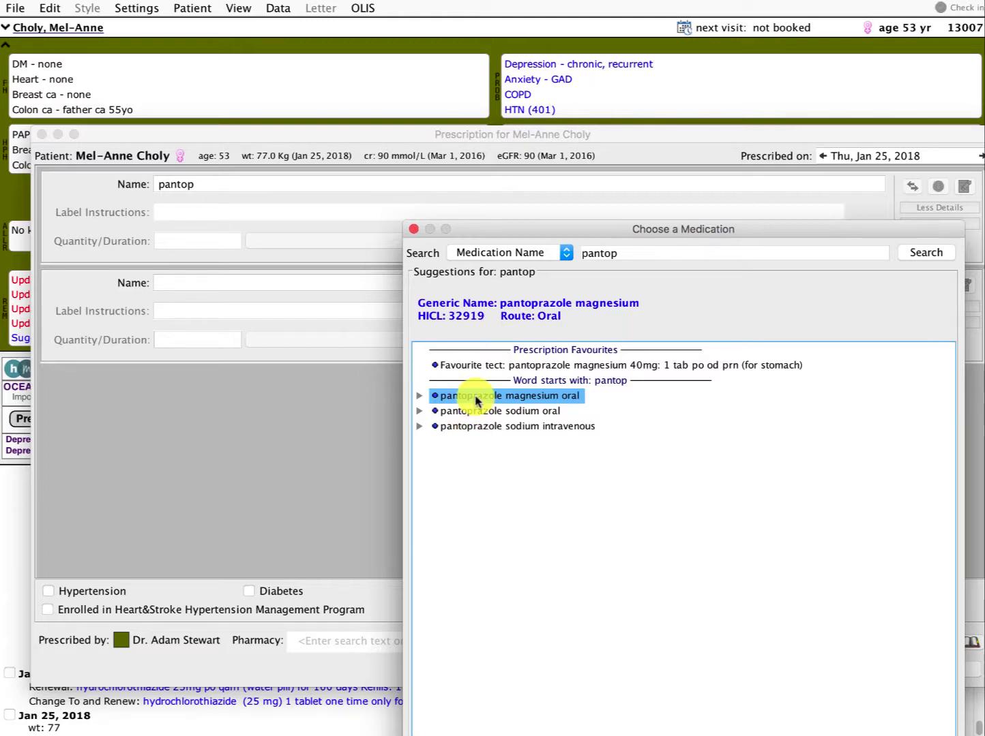
double_click(476, 401)
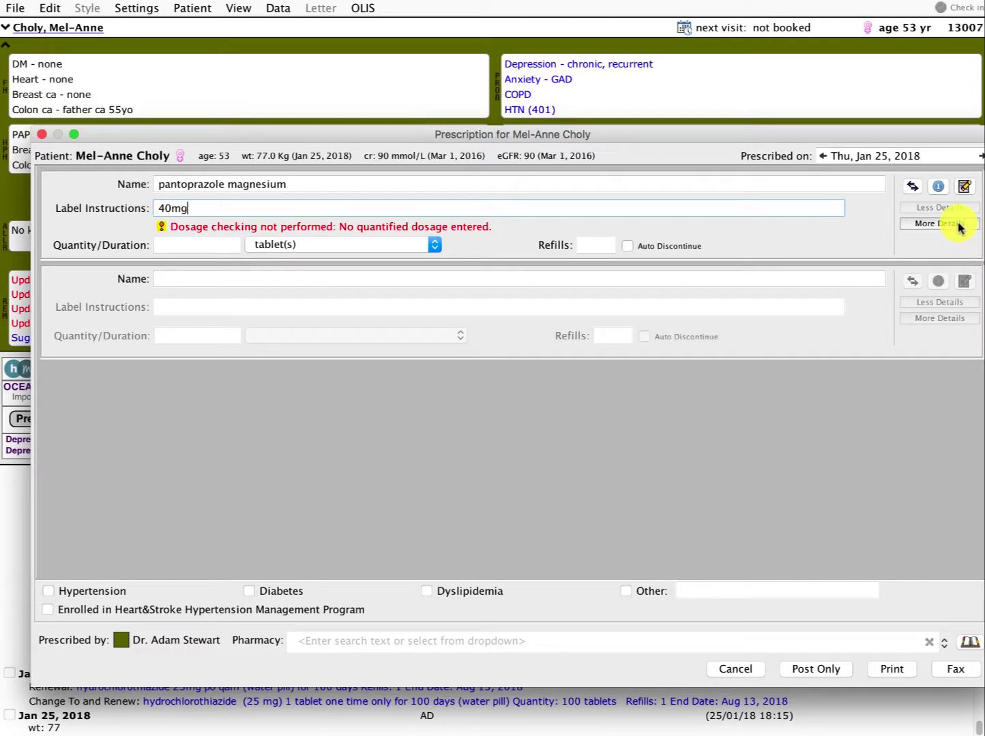
Enter label instructions "40mg: 1 tab po od PRN (for stomach)", 100 tablet(s) and 2 refills, and post the pantoprazole prescription without printing.
text(1 tab po od PRN (for stomach)
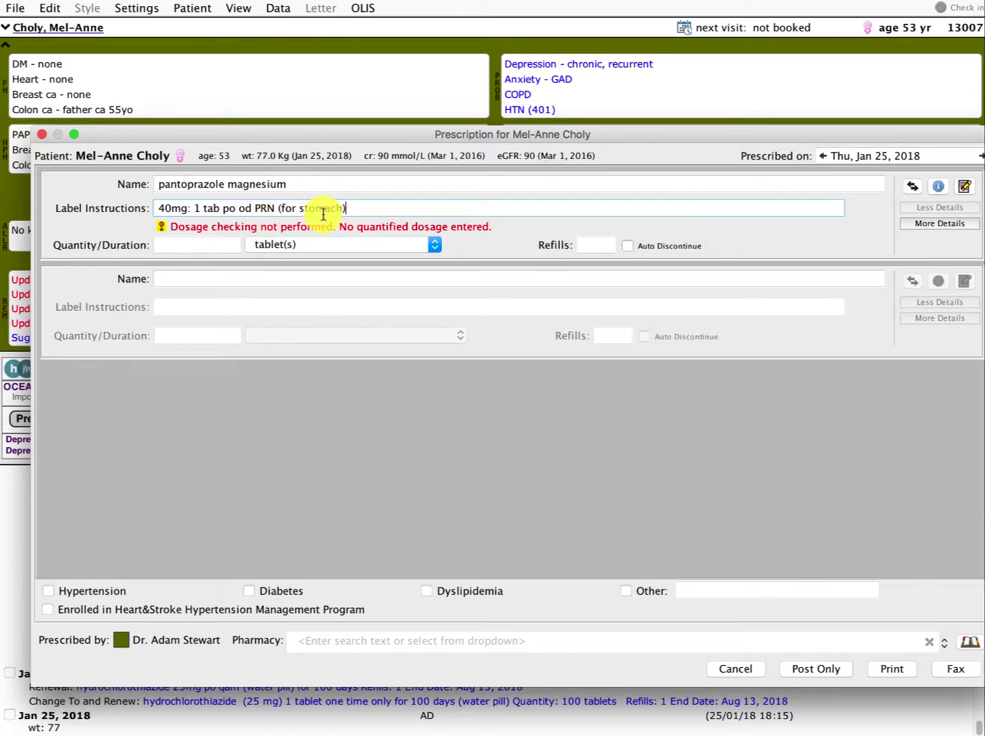
click(212, 245)
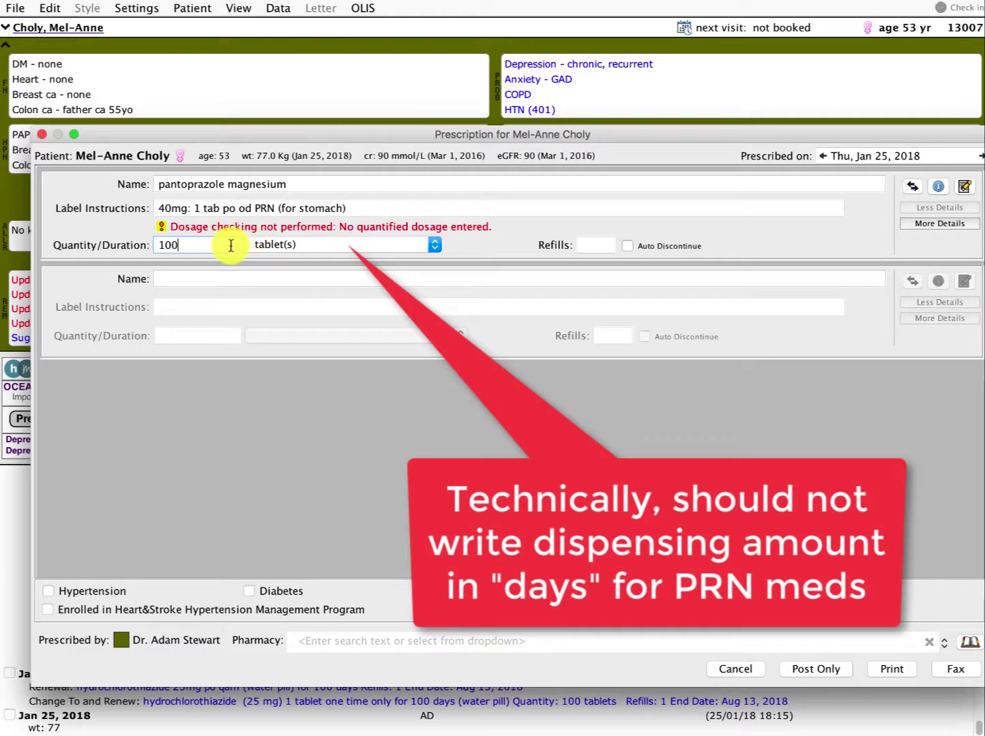
click(585, 242)
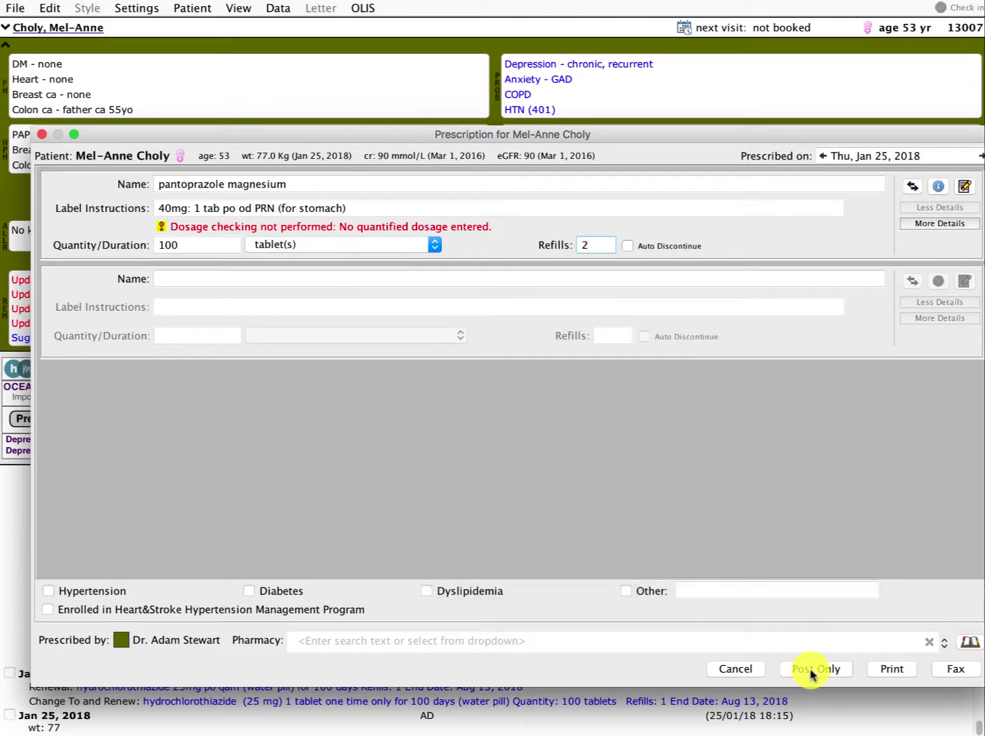
click(812, 674)
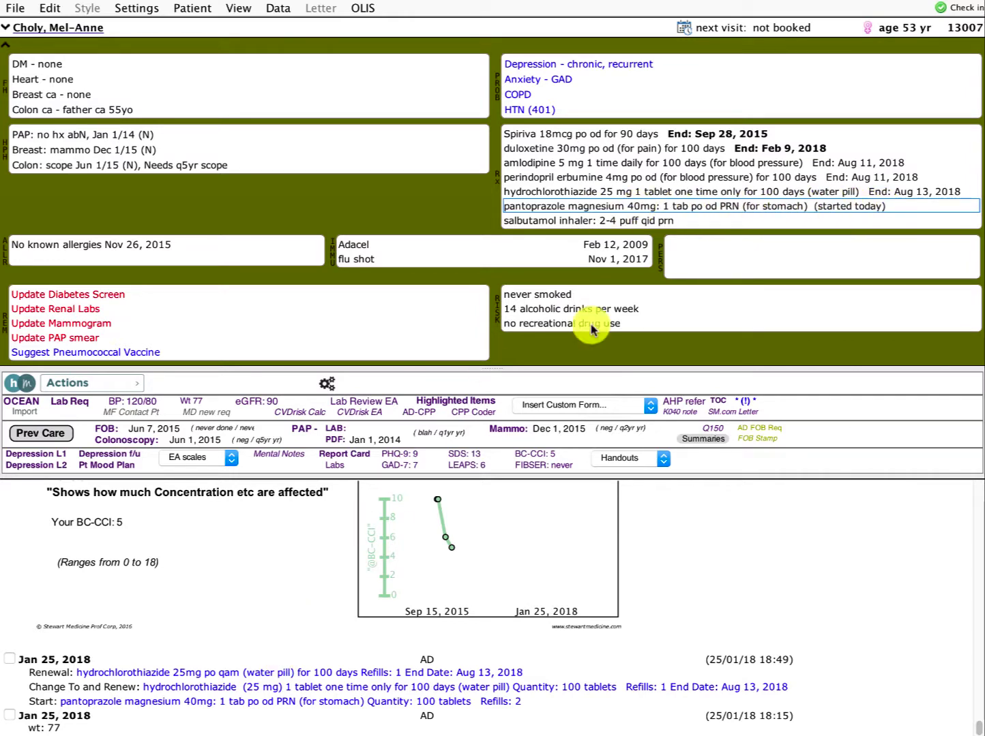
Reopen the pantoprazole magnesium prescription from the medication list and move its form into full view.
click(592, 211)
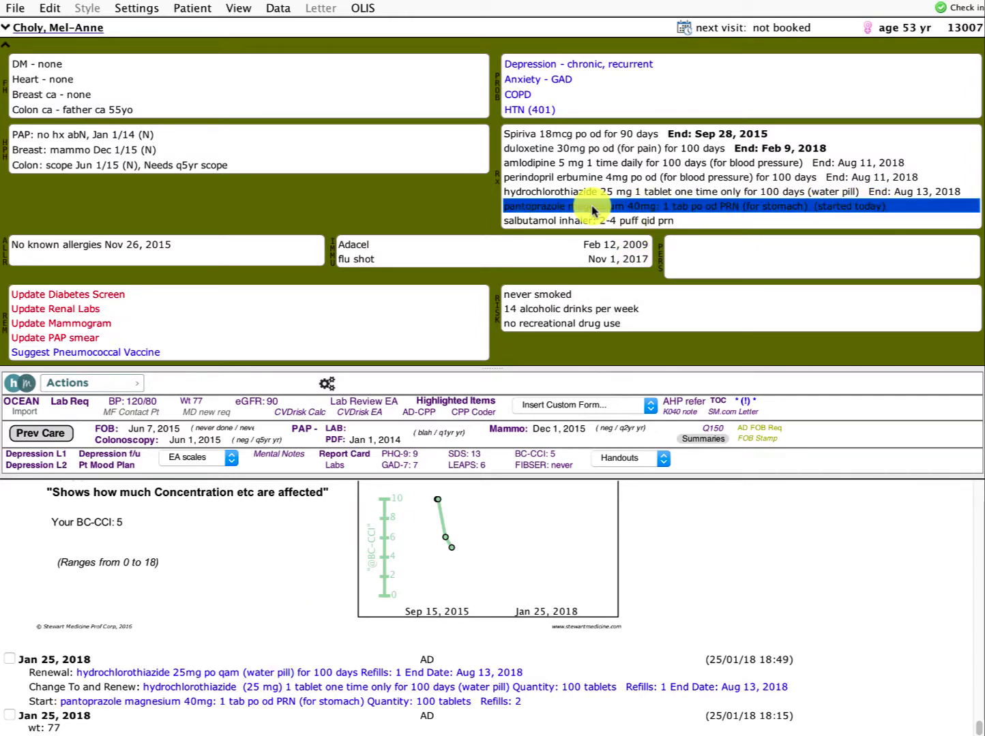
click(592, 211)
click(565, 639)
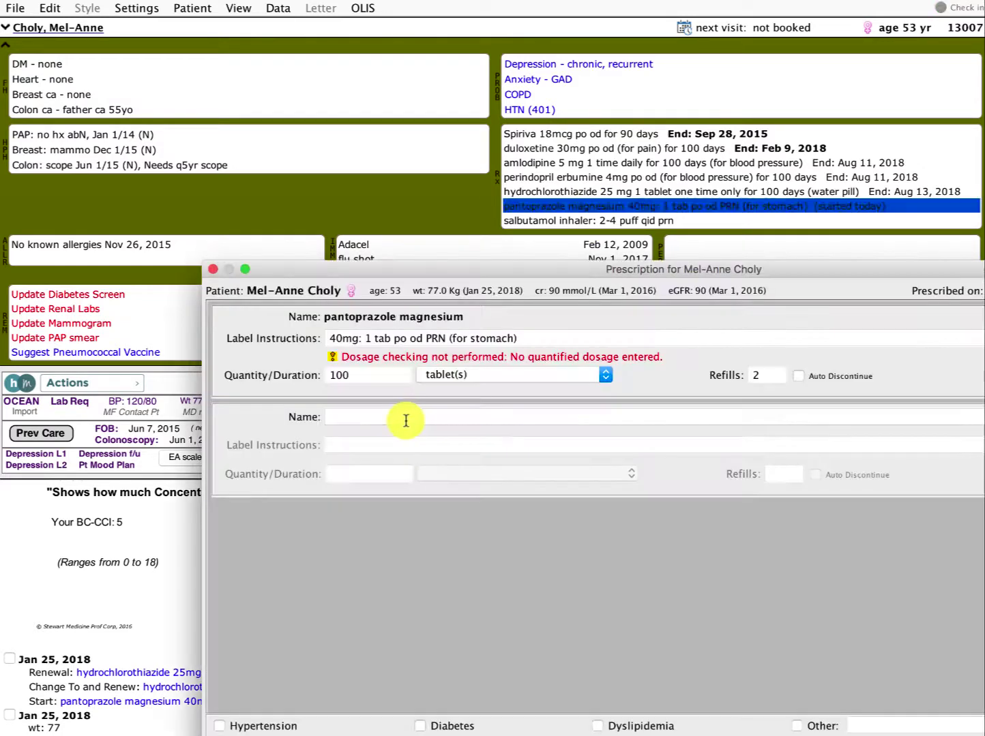
drag(537, 285, 365, 168)
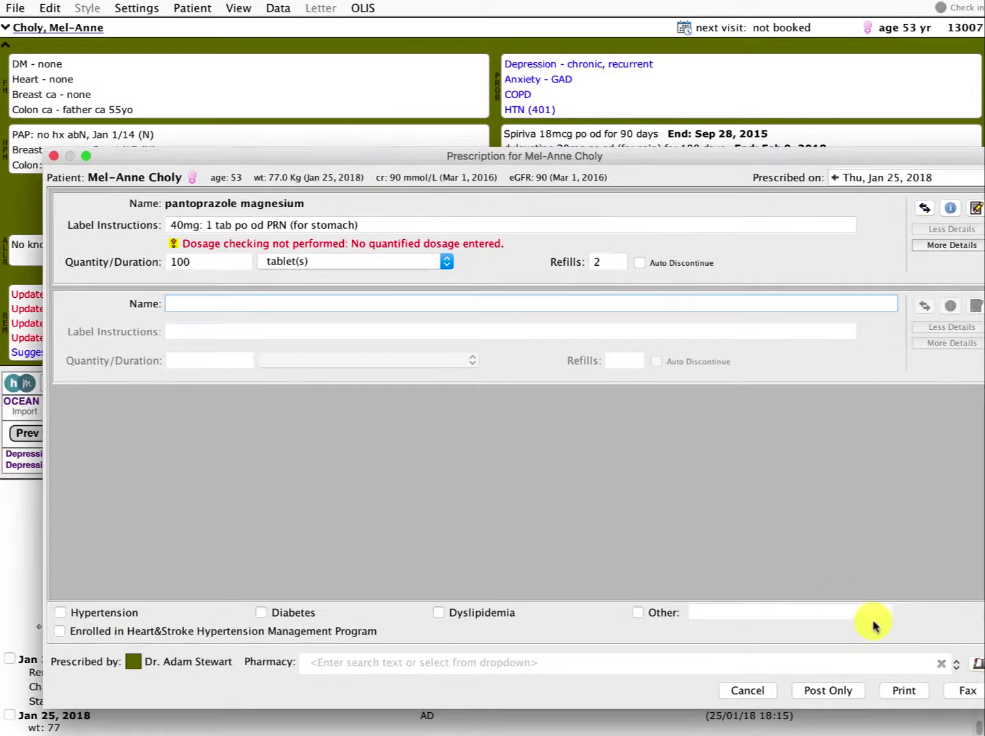
drag(827, 159, 804, 158)
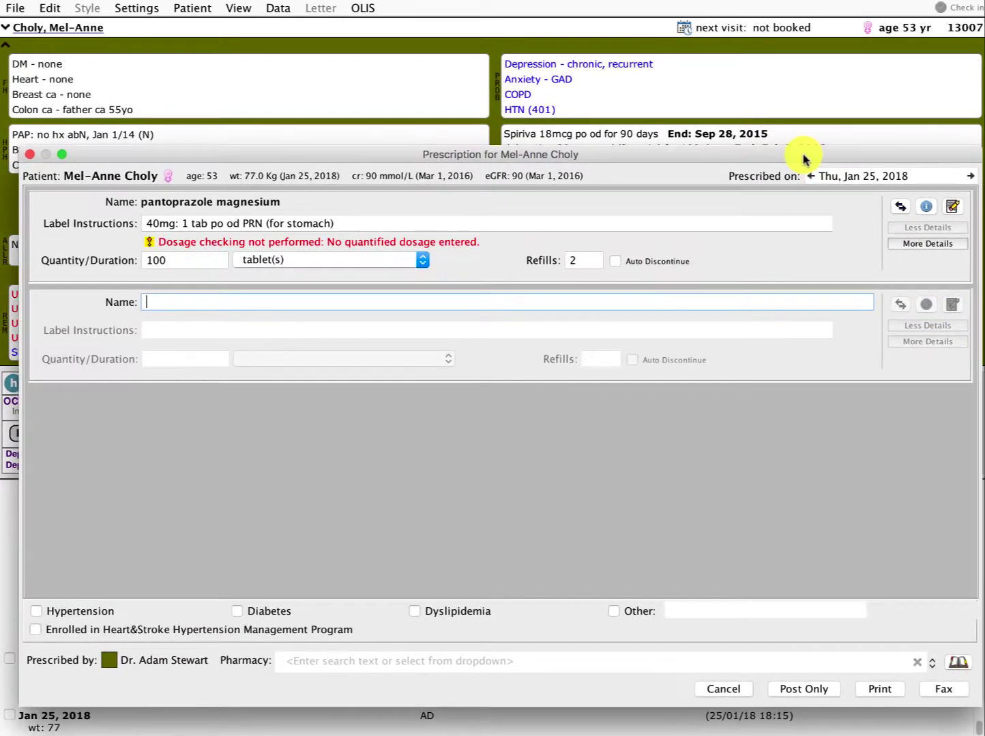
Set the pantoprazole duration to 100 day(s) in the detailed fields, collapse the details and post the prescription without printing.
click(908, 245)
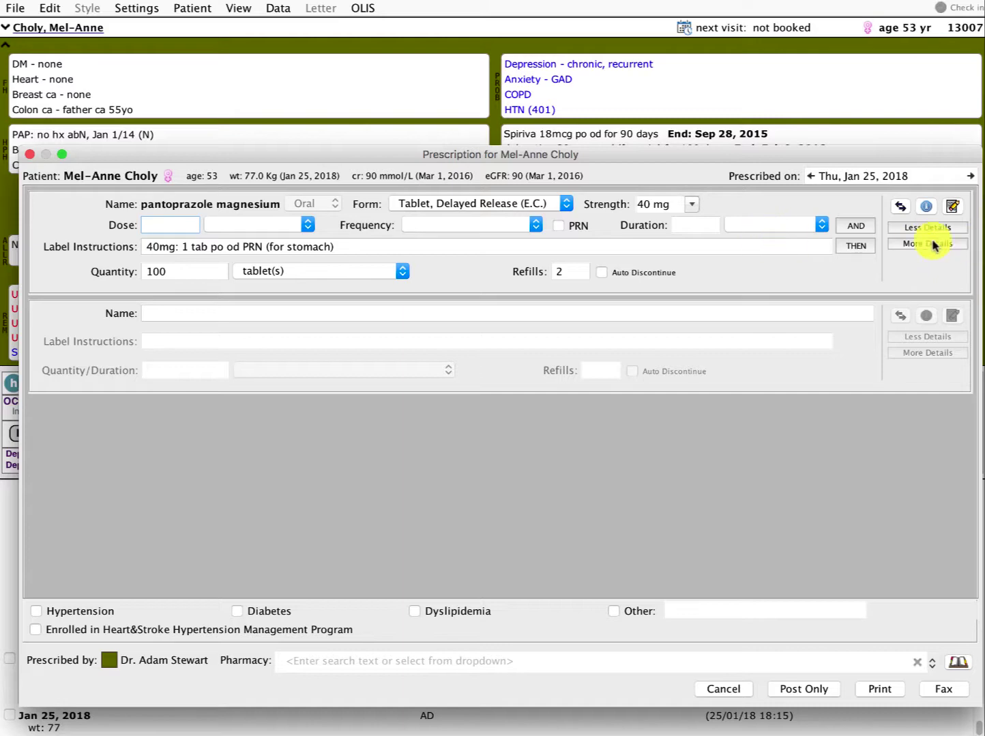
click(705, 226)
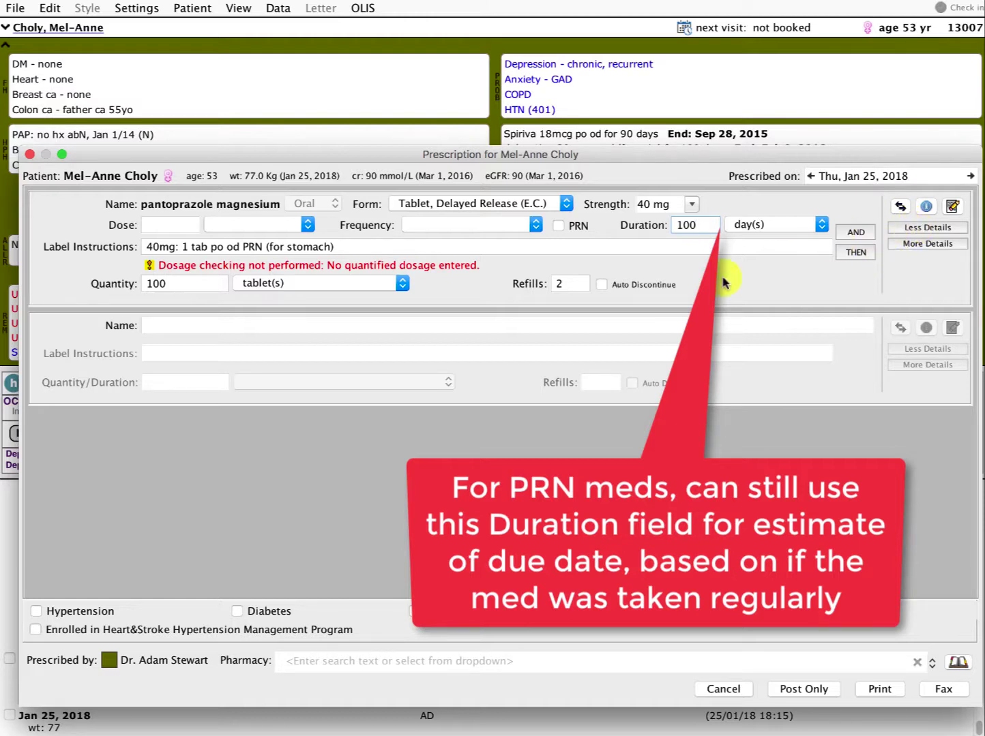
click(903, 228)
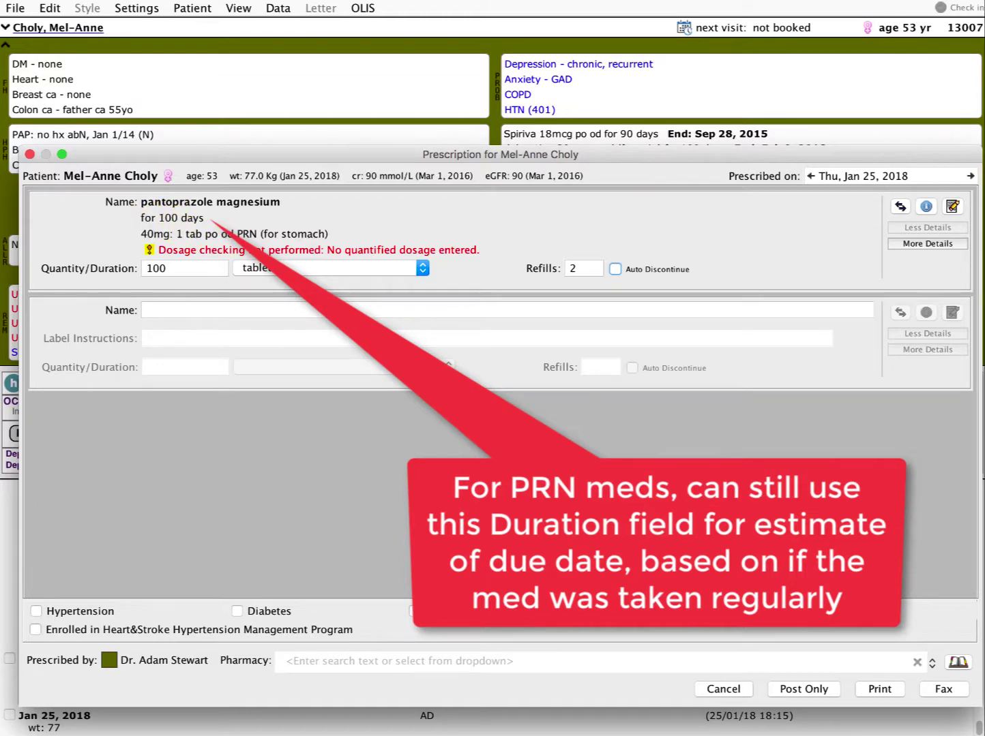
click(810, 695)
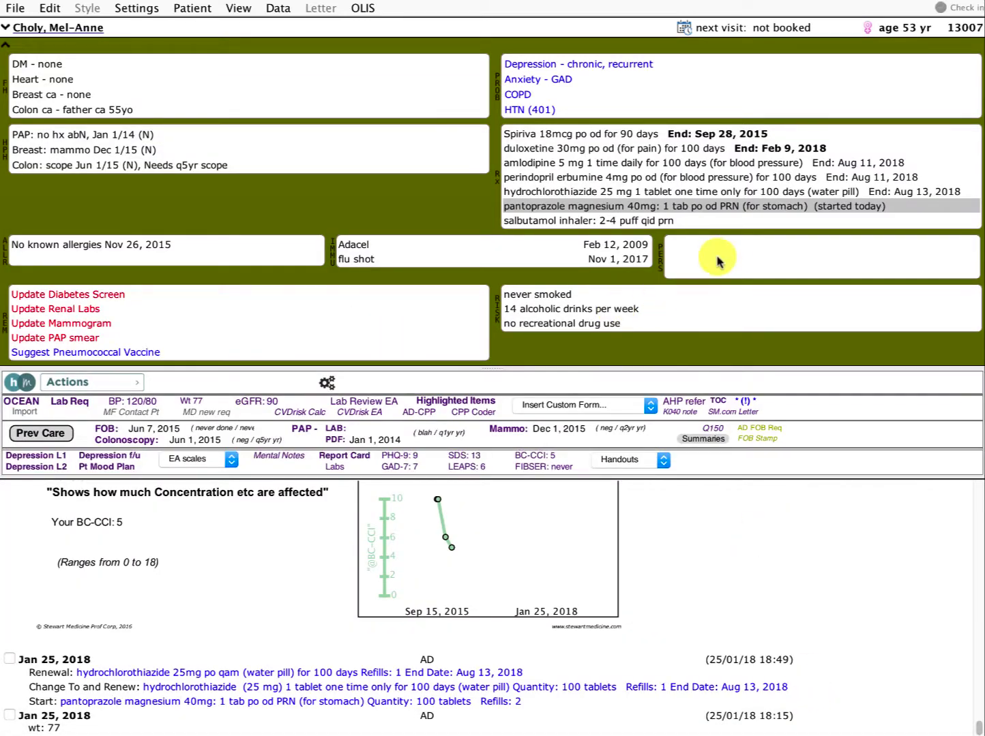